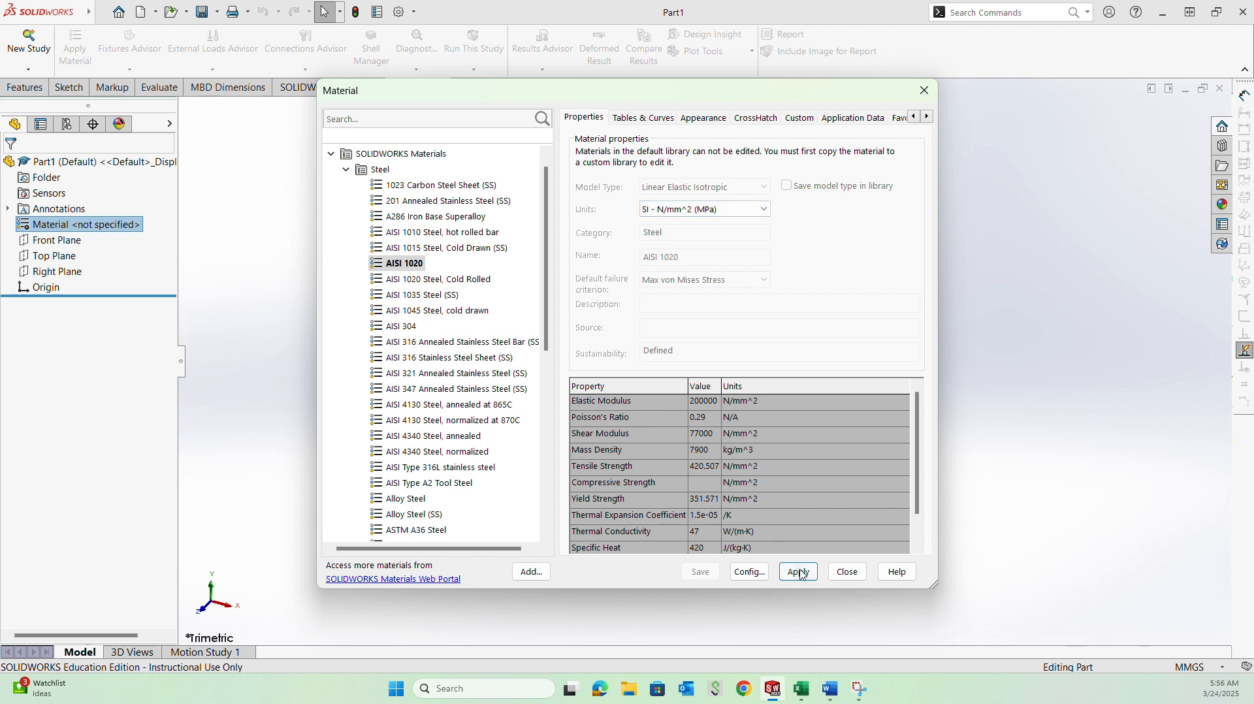
Close the material library and review the theoretical torsion calculations and the FEA study setup procedure in the Word lab document
click(847, 573)
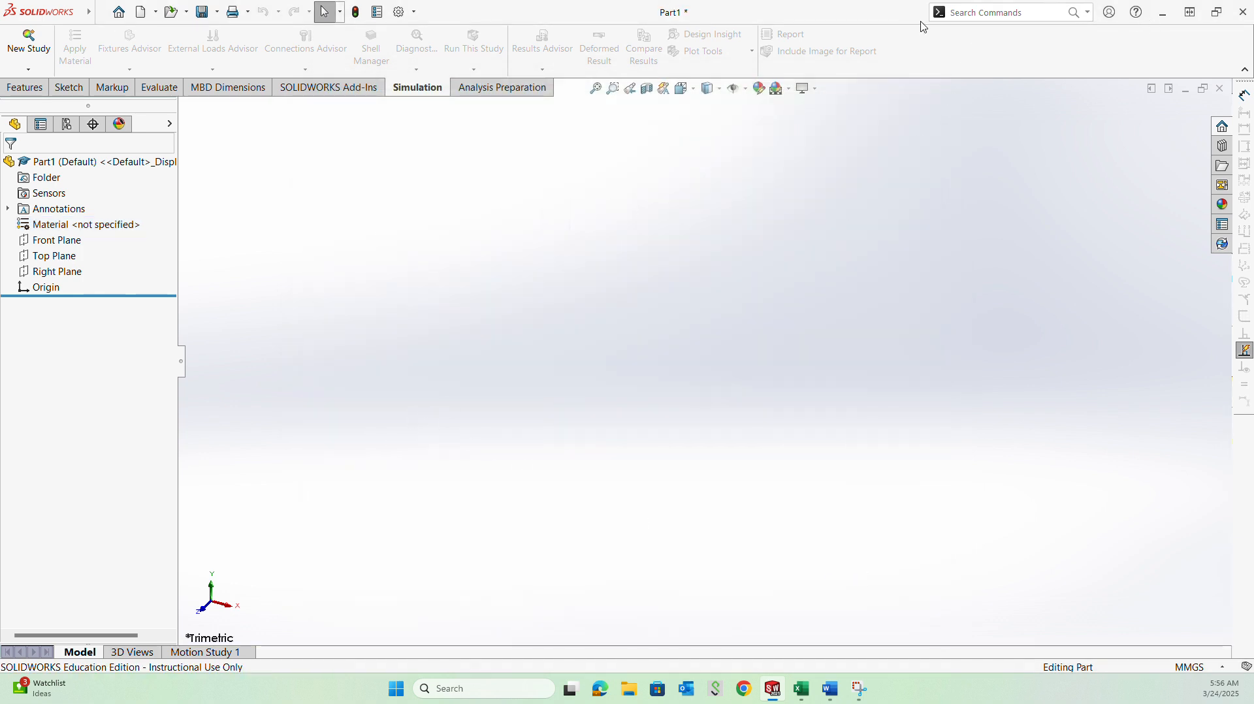
drag(880, 15, 0, 99)
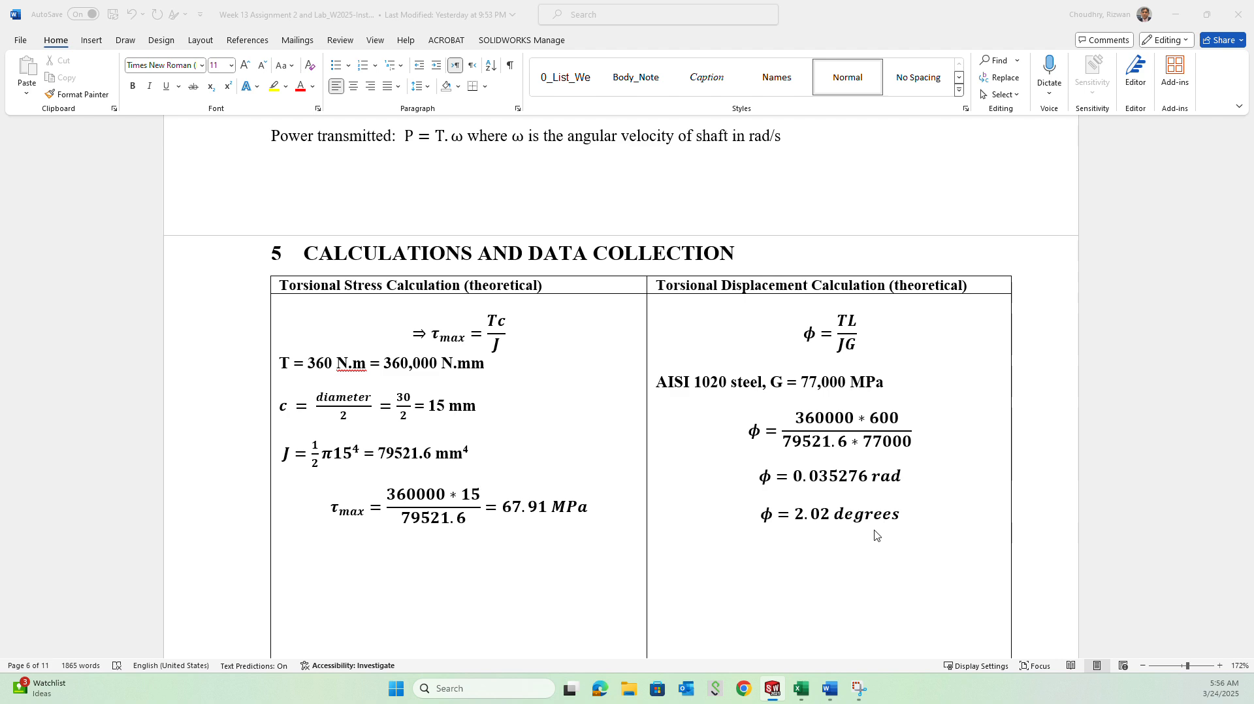
scroll(862, 528, down, 2)
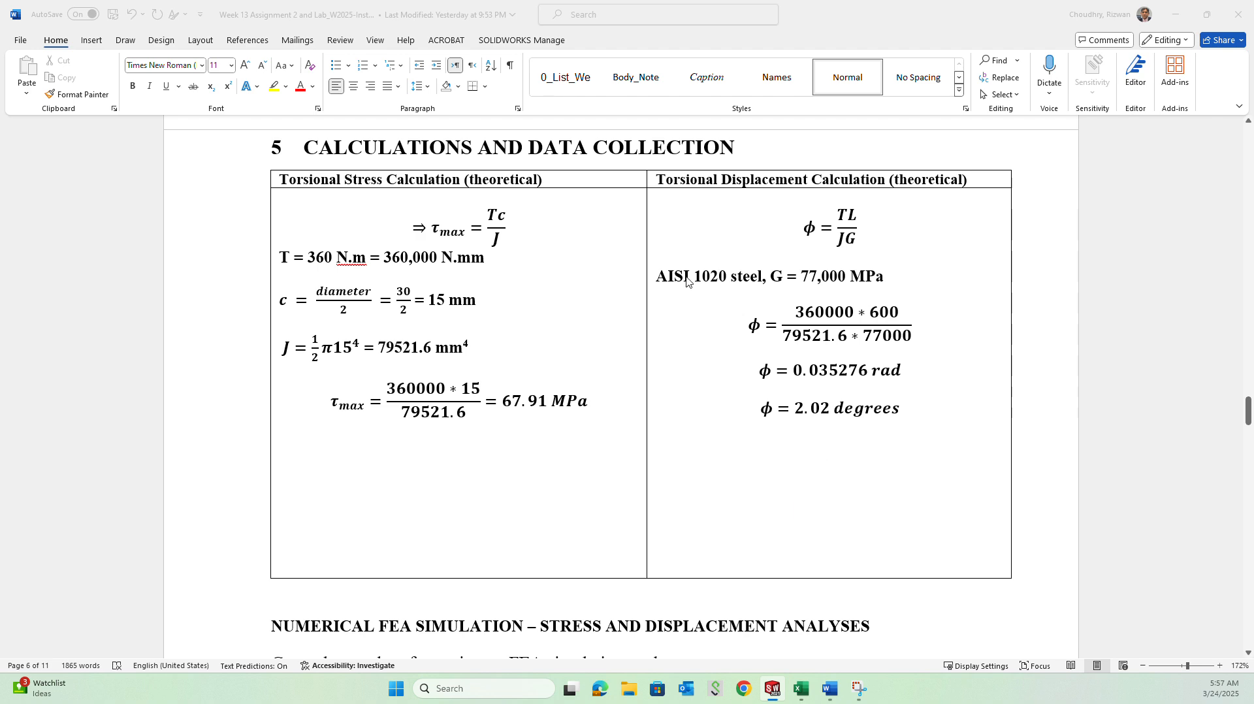
scroll(685, 384, down, 5)
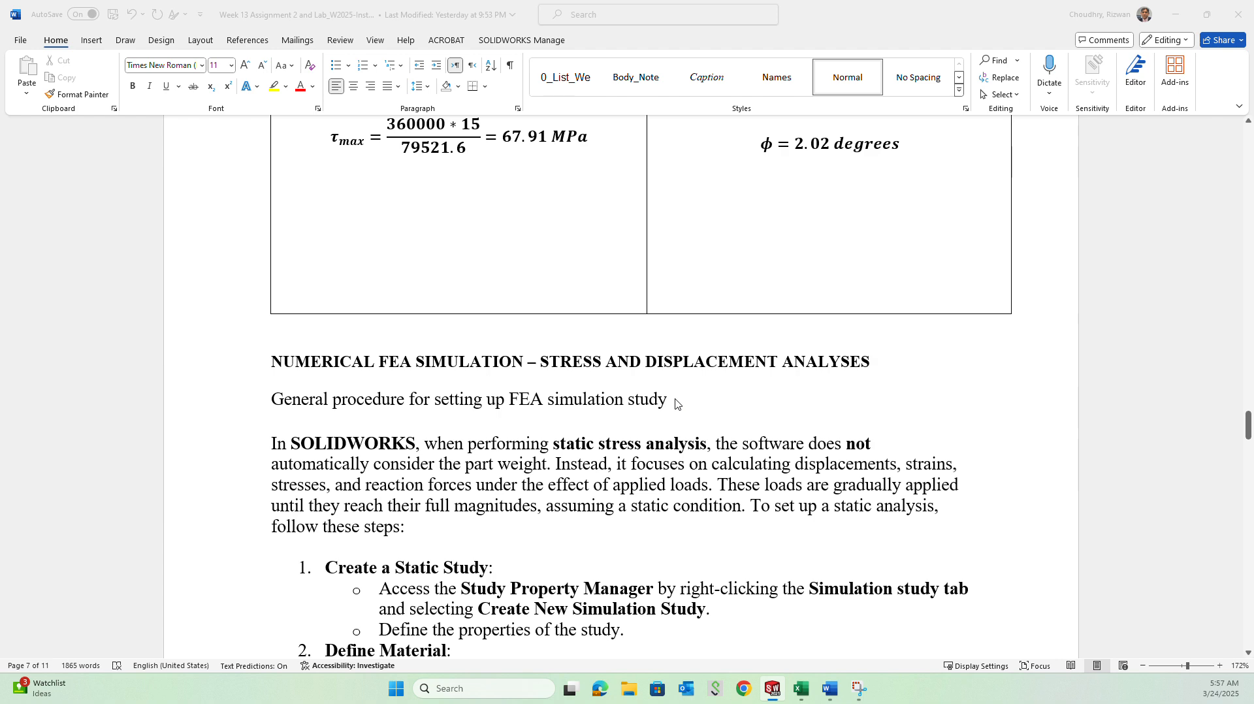
scroll(675, 391, down, 3)
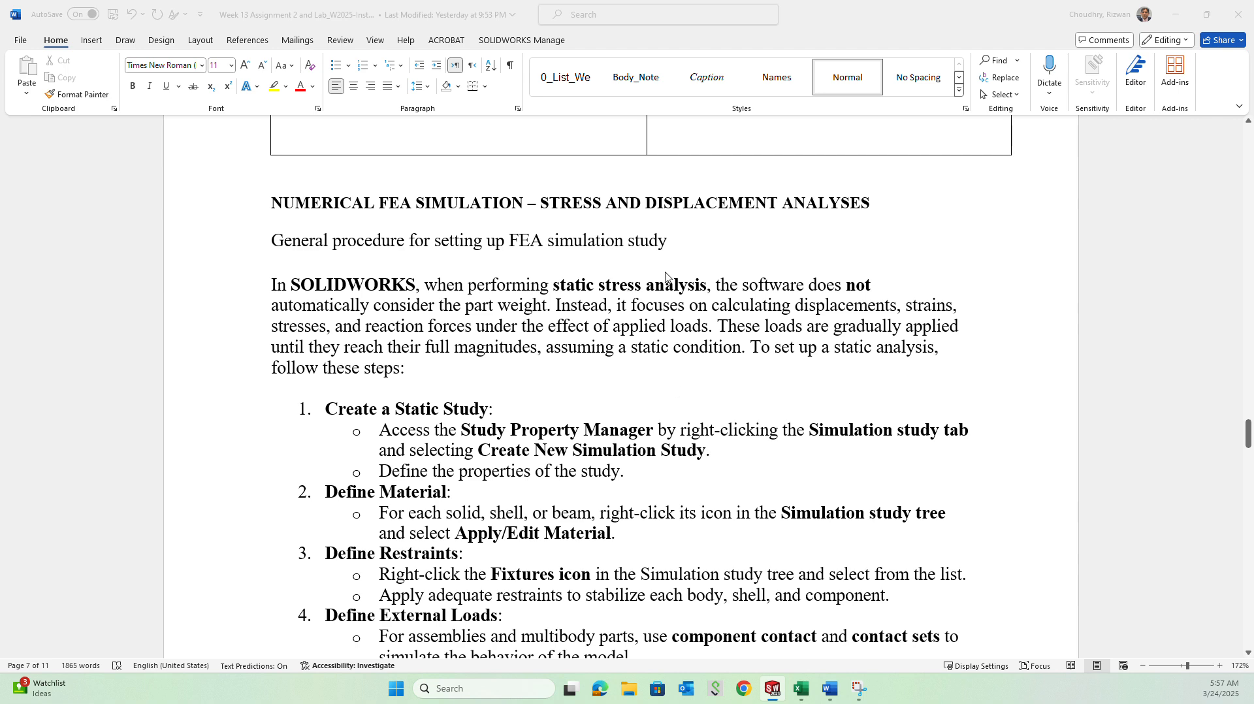
scroll(554, 29, down, 1)
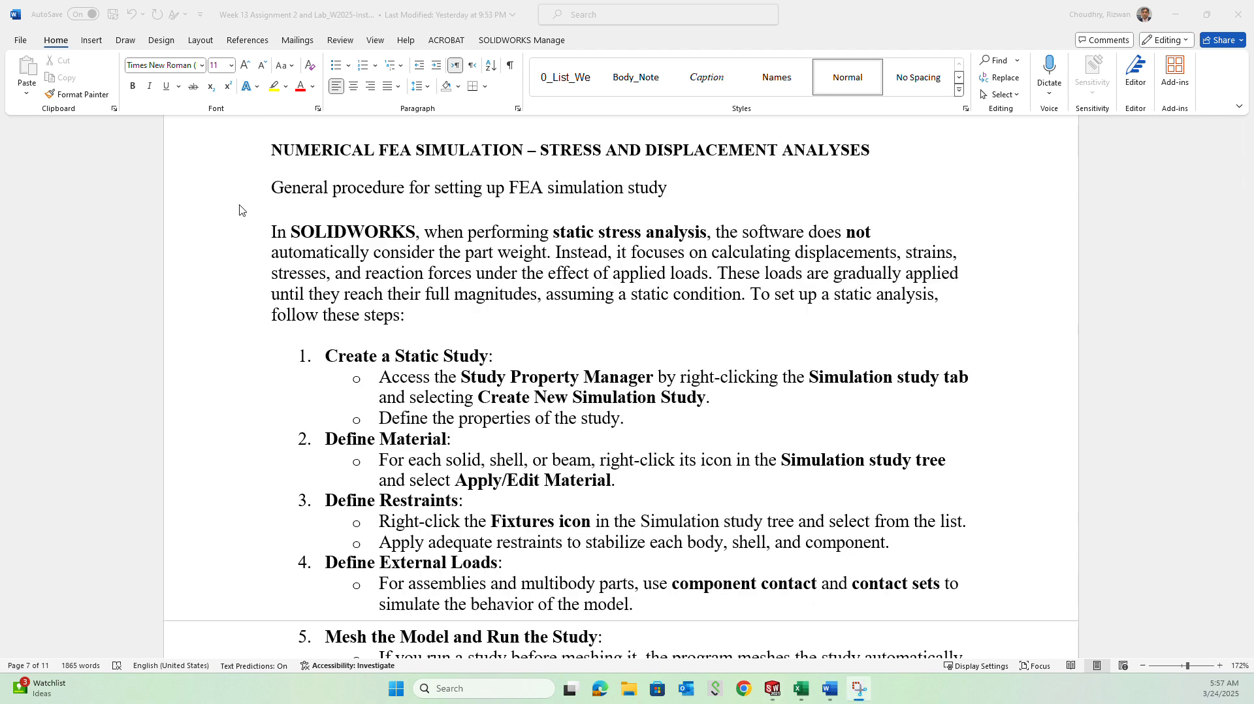
click(772, 688)
click(1119, 84)
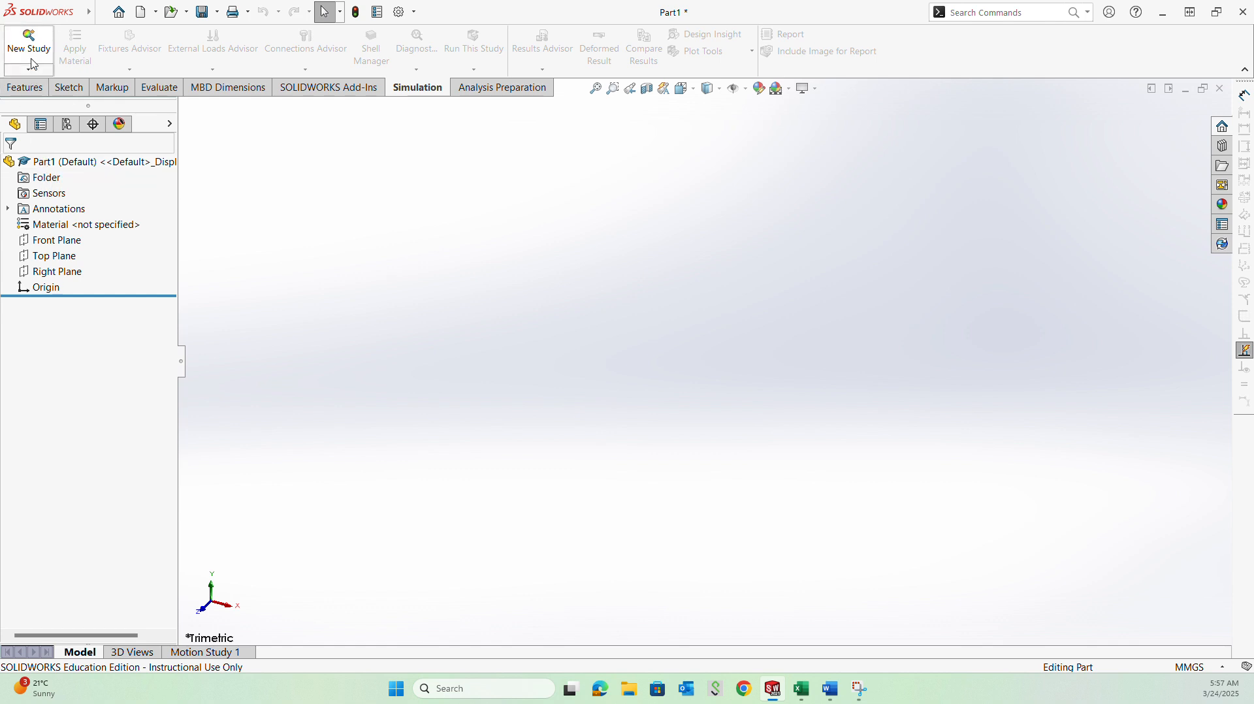
Sketch a circle centred on the origin on the Right Plane and set its radius to 15 mm
click(65, 170)
right_click(67, 170)
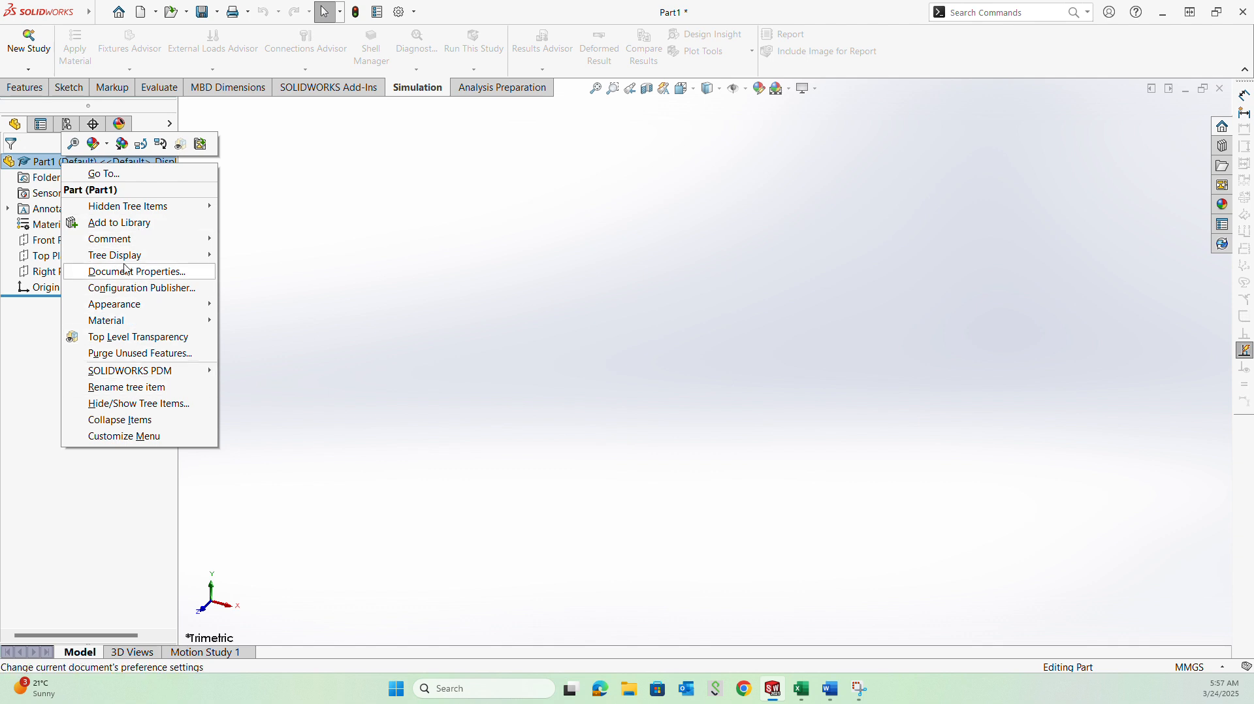
click(69, 88)
click(148, 37)
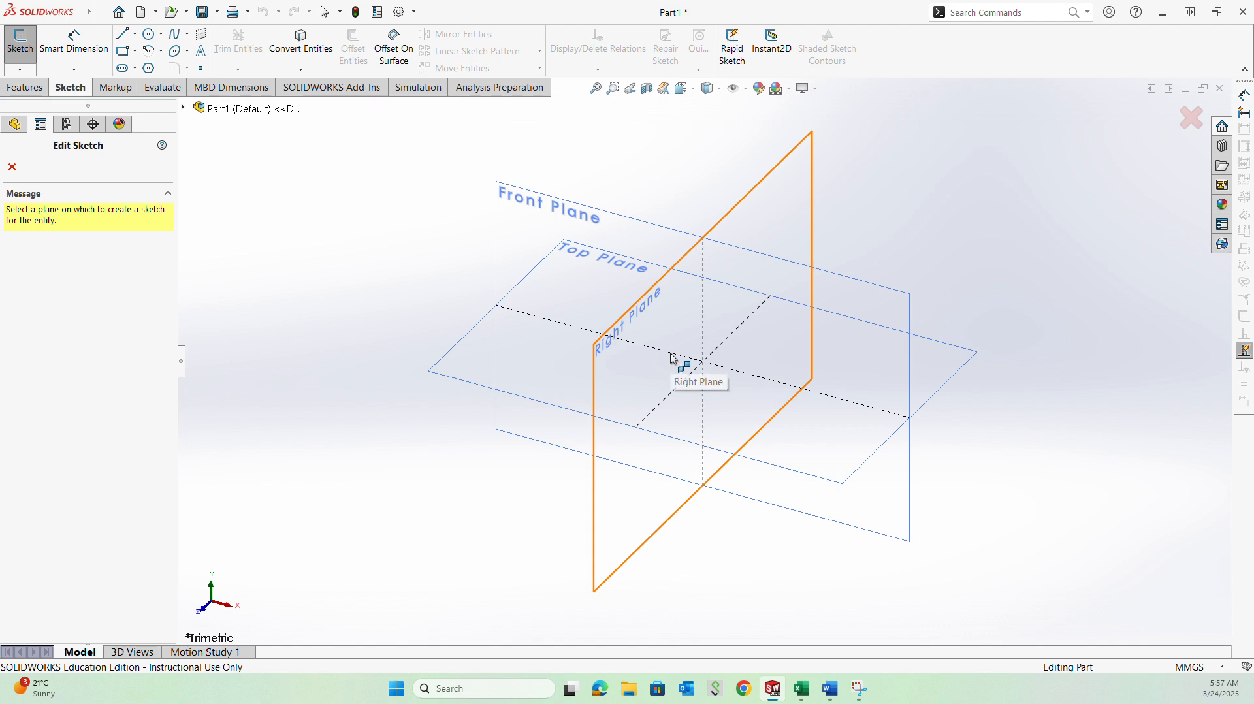
click(671, 358)
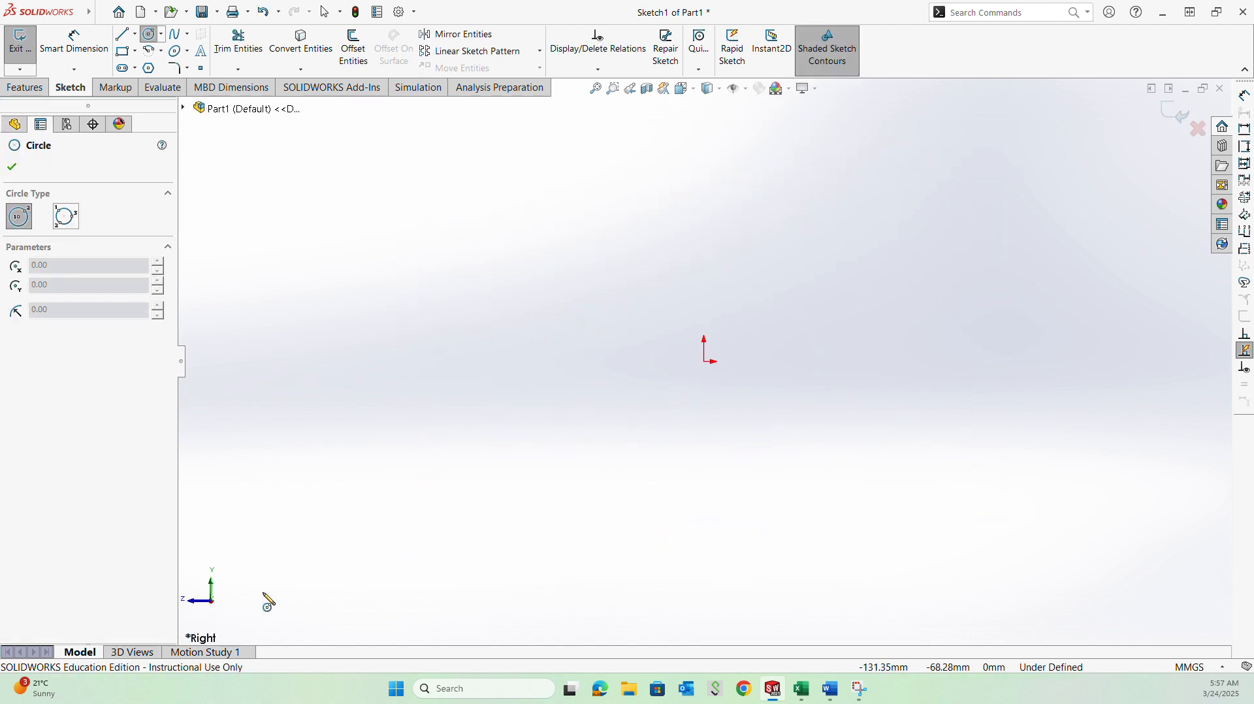
click(705, 361)
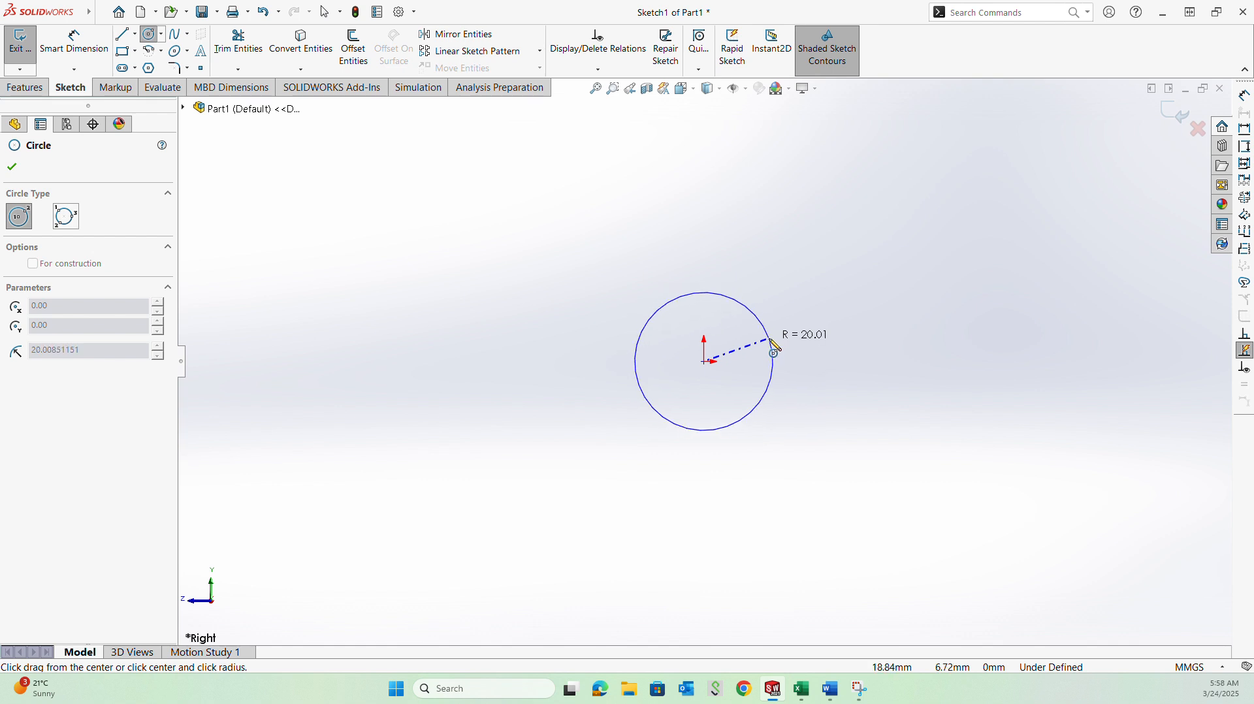
click(771, 347)
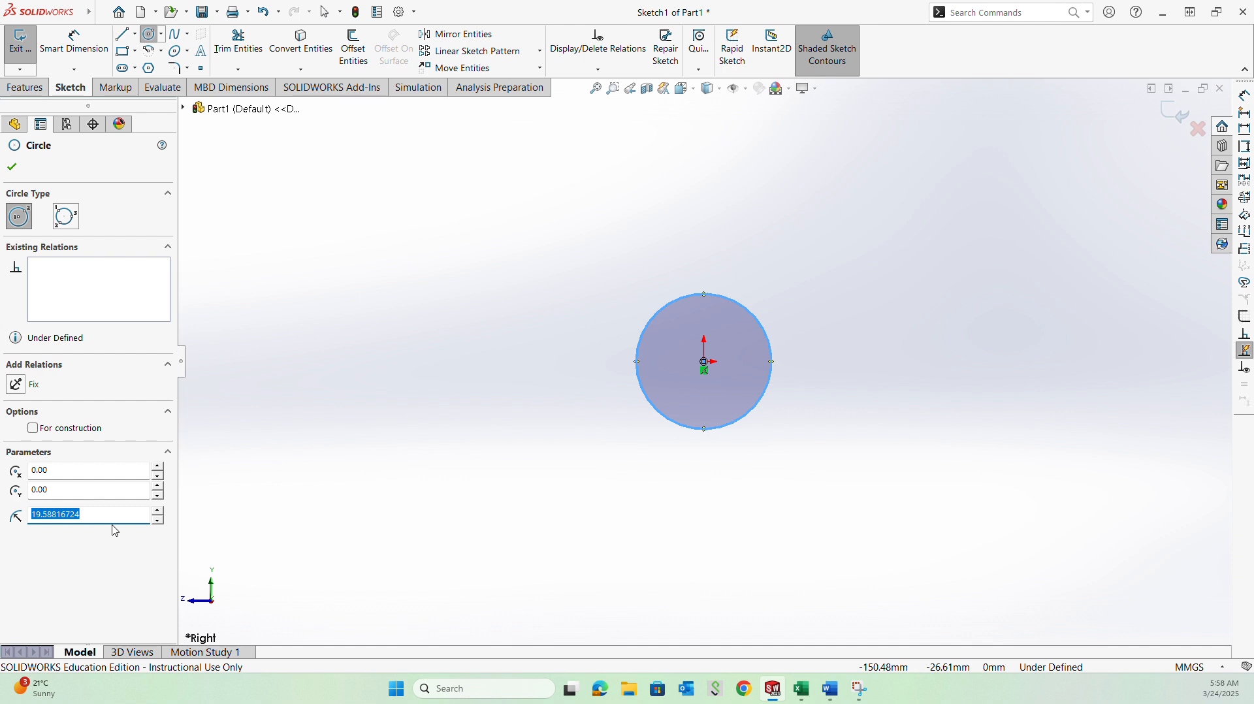
text(15)
click(12, 166)
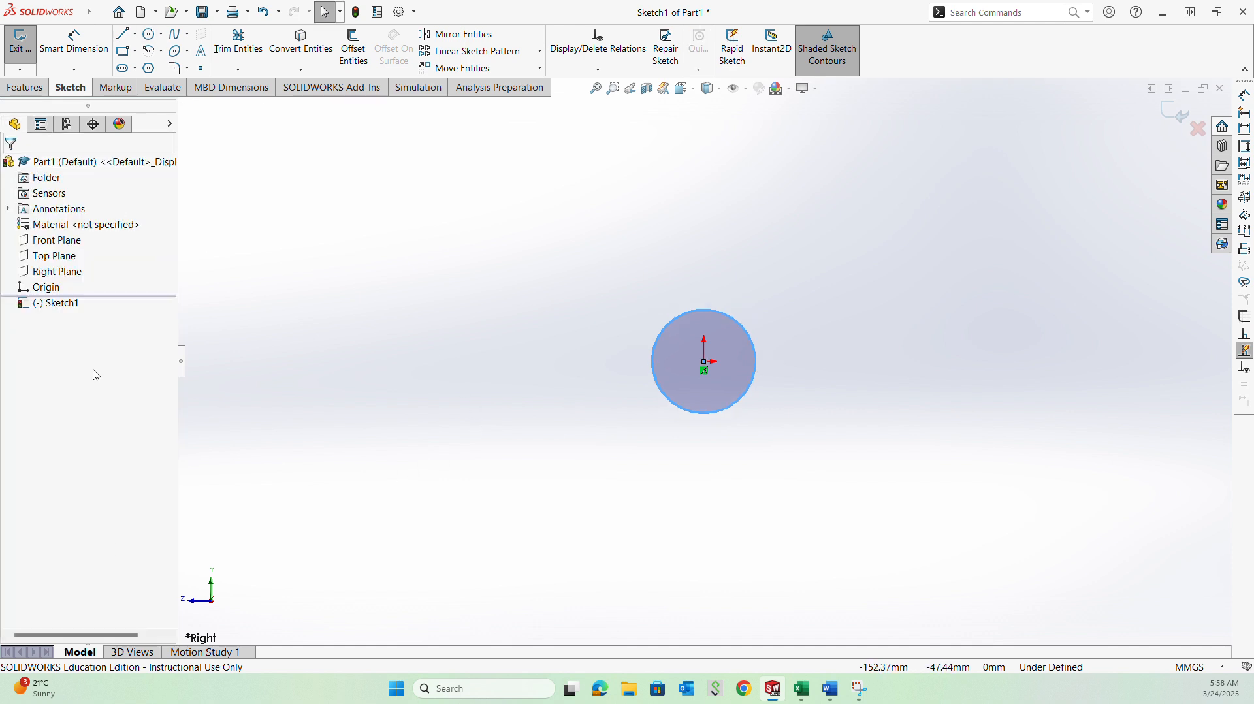
Add a 30 mm diameter dimension to the circle
click(108, 52)
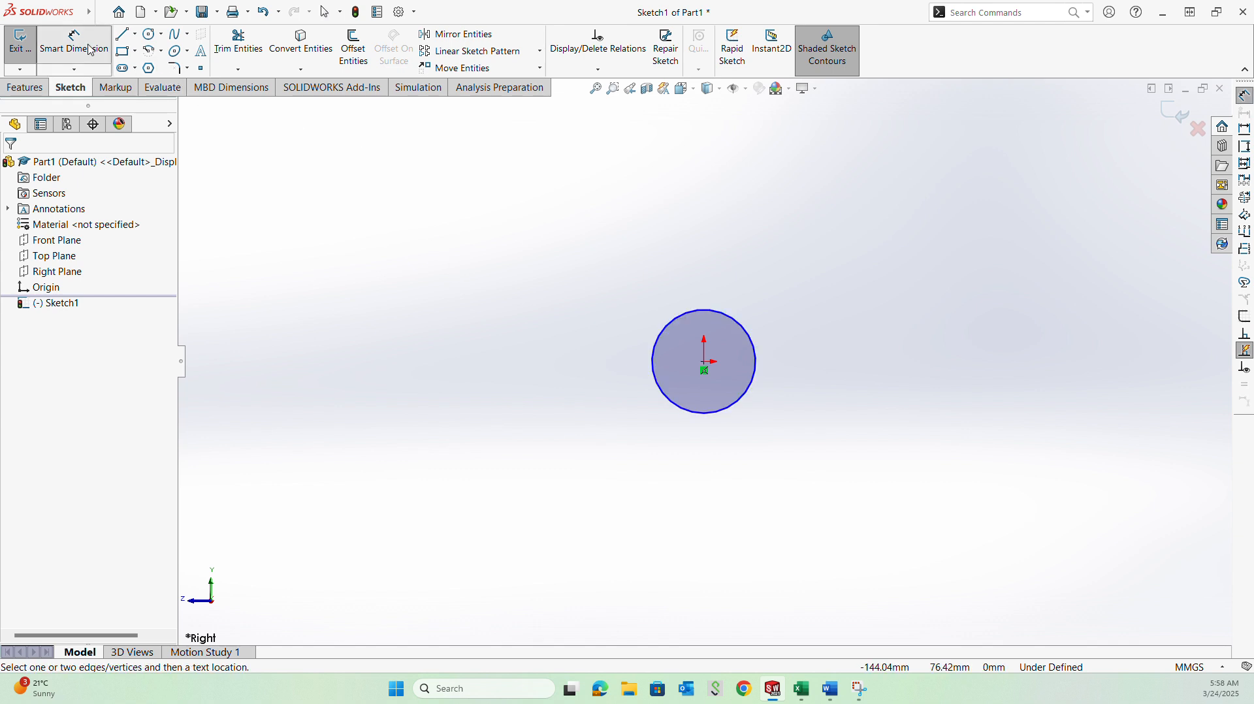
click(662, 343)
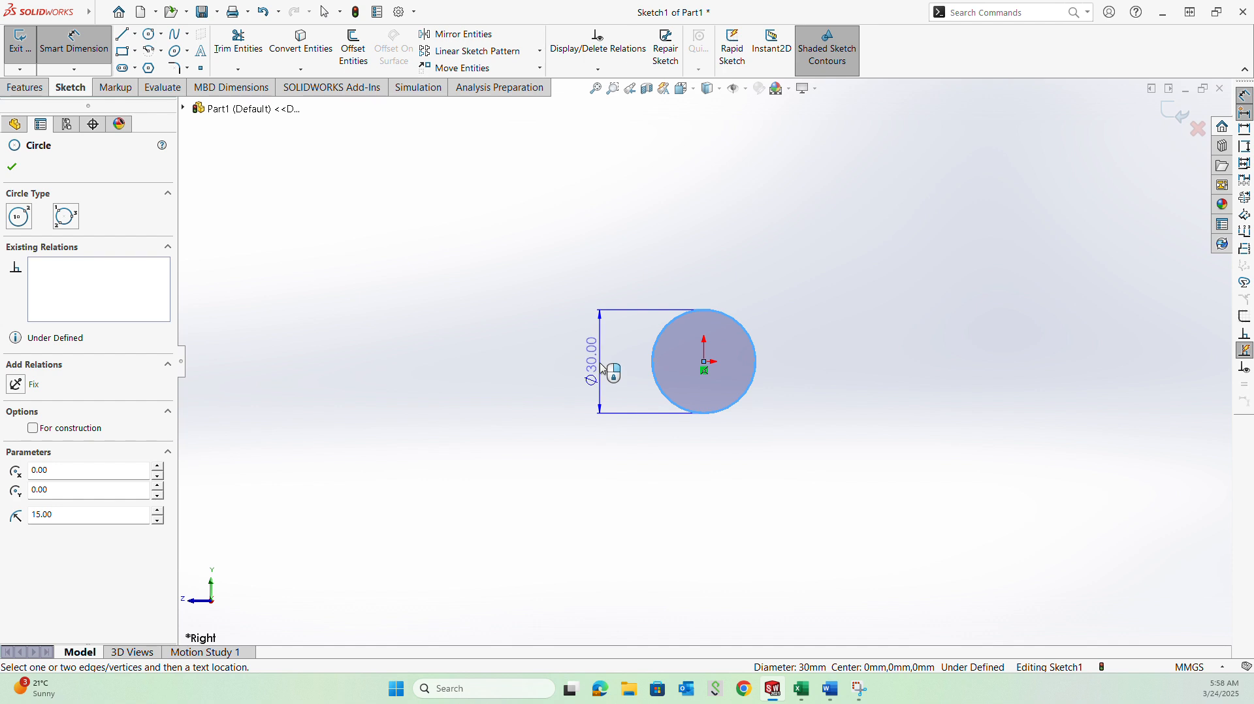
click(600, 366)
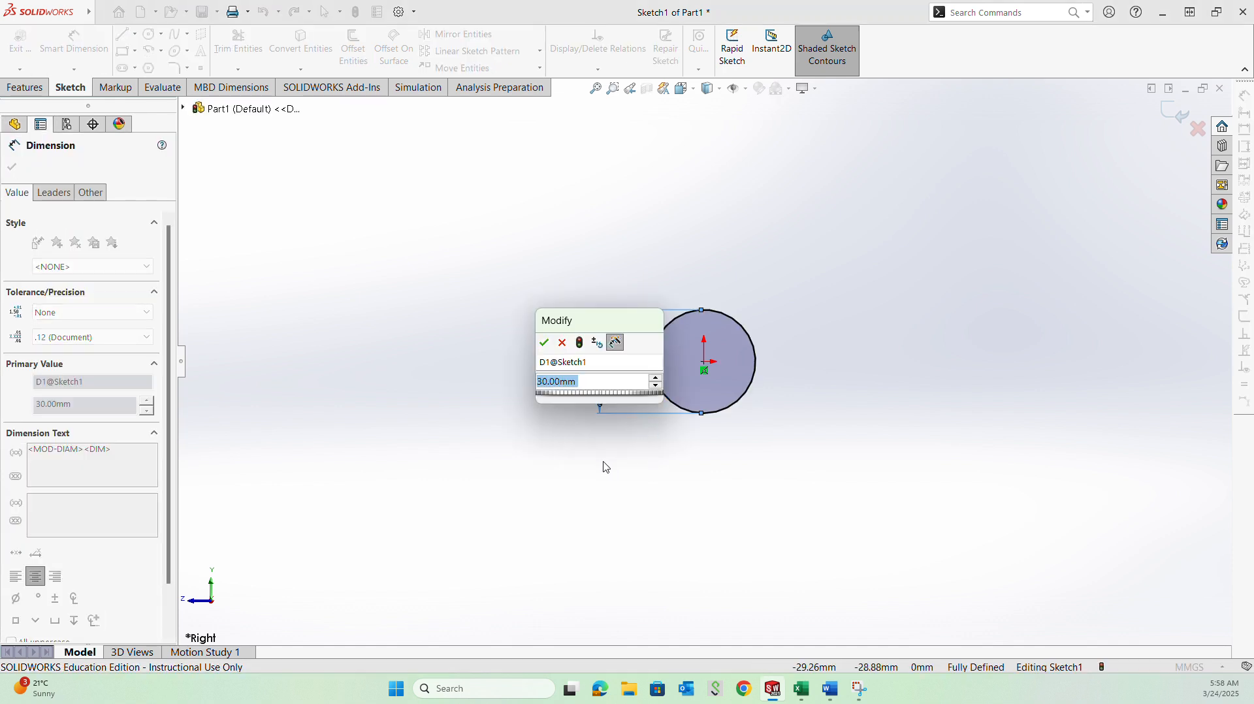
click(544, 343)
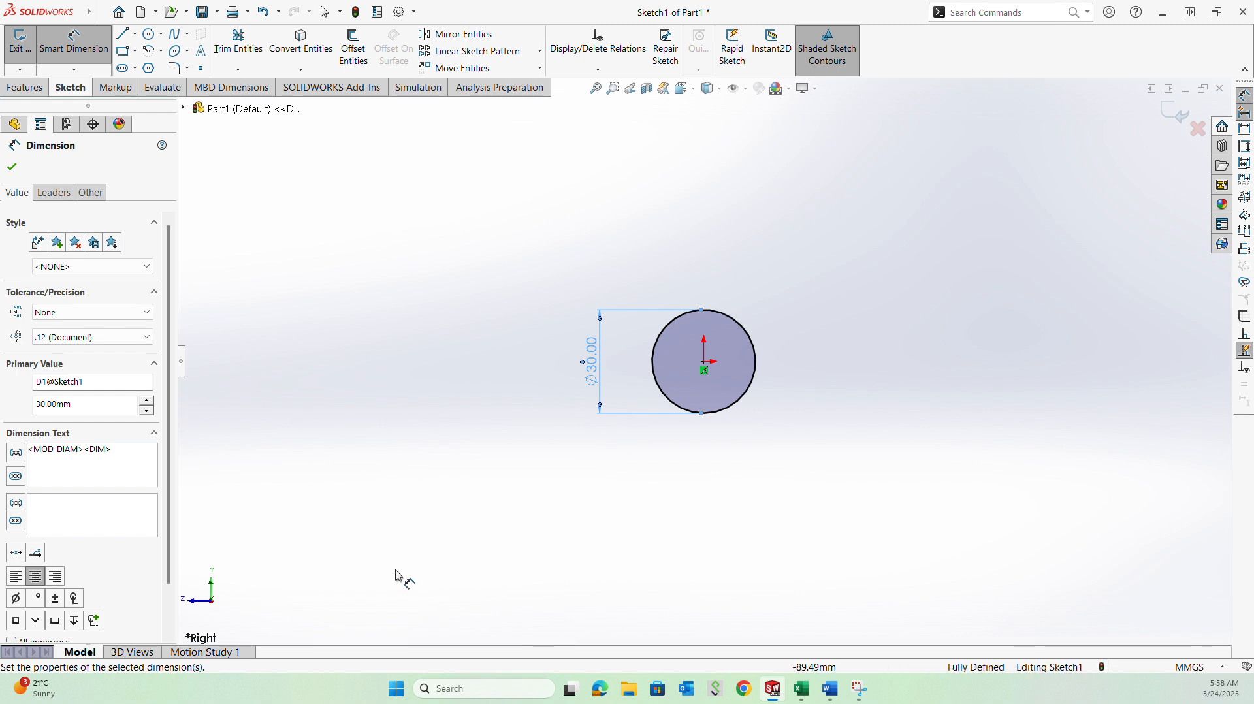
click(12, 167)
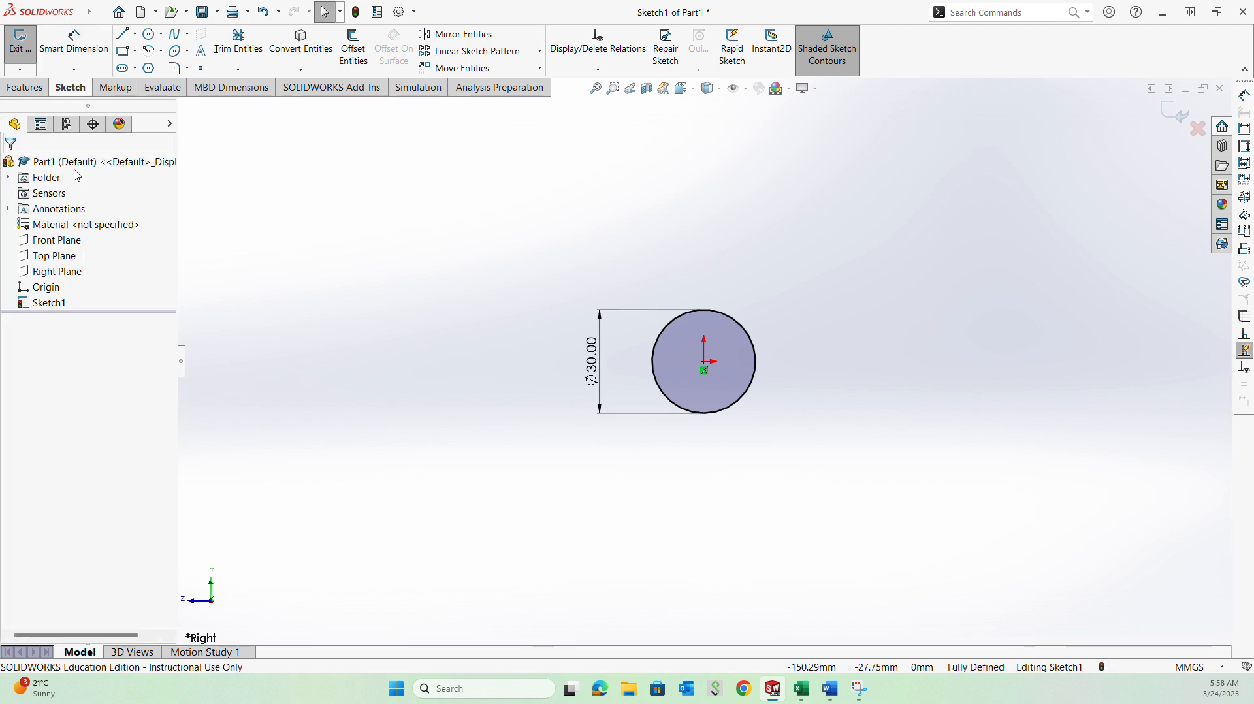
Extrude the circular sketch as a blind boss 600 mm deep to form the shaft
click(34, 89)
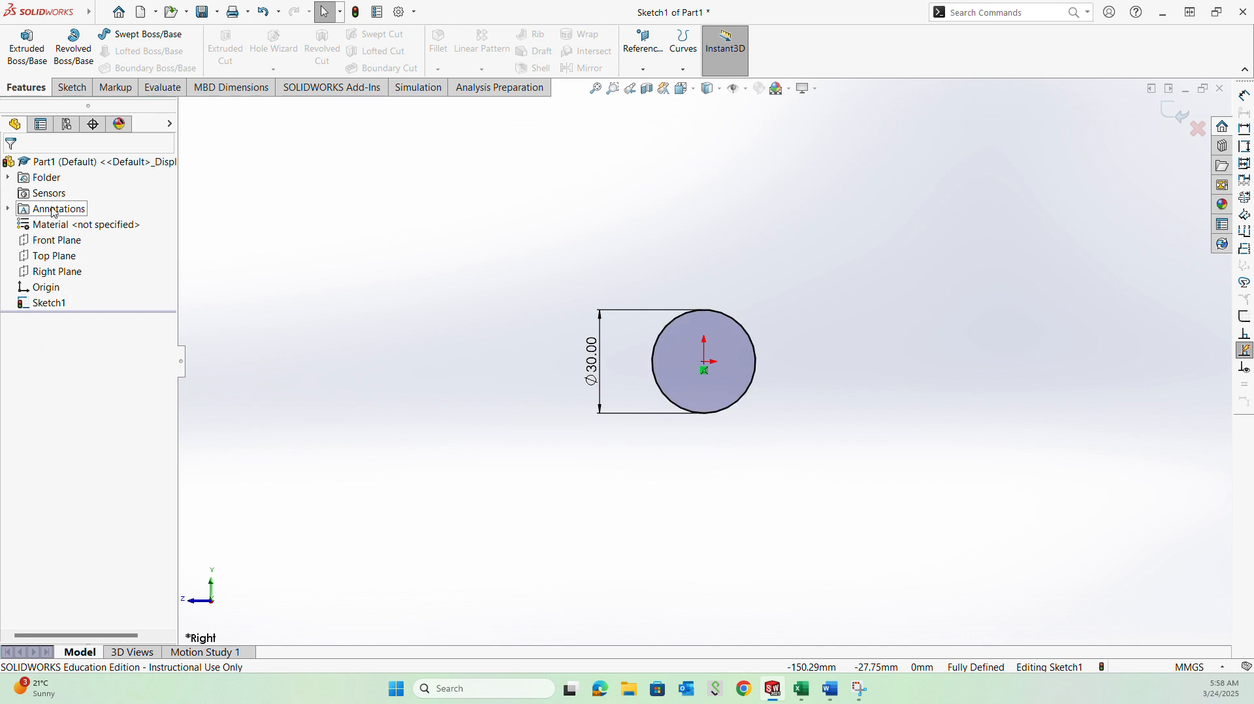
click(24, 59)
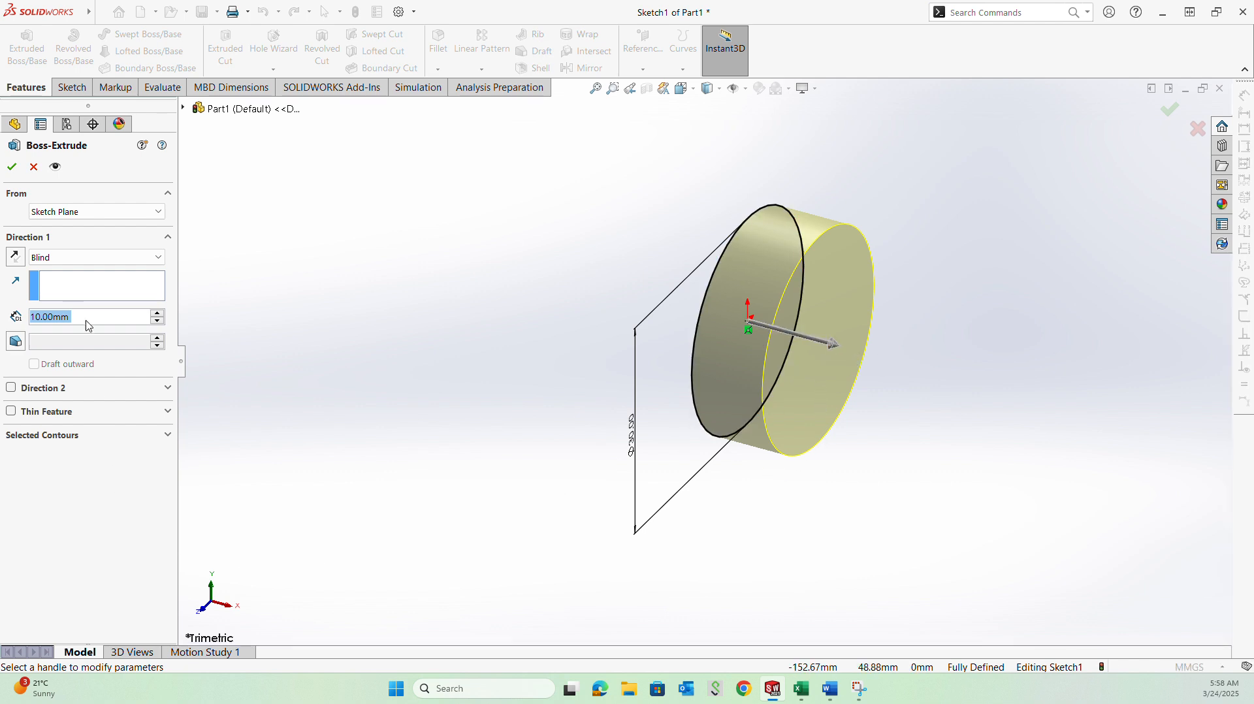
text(60)
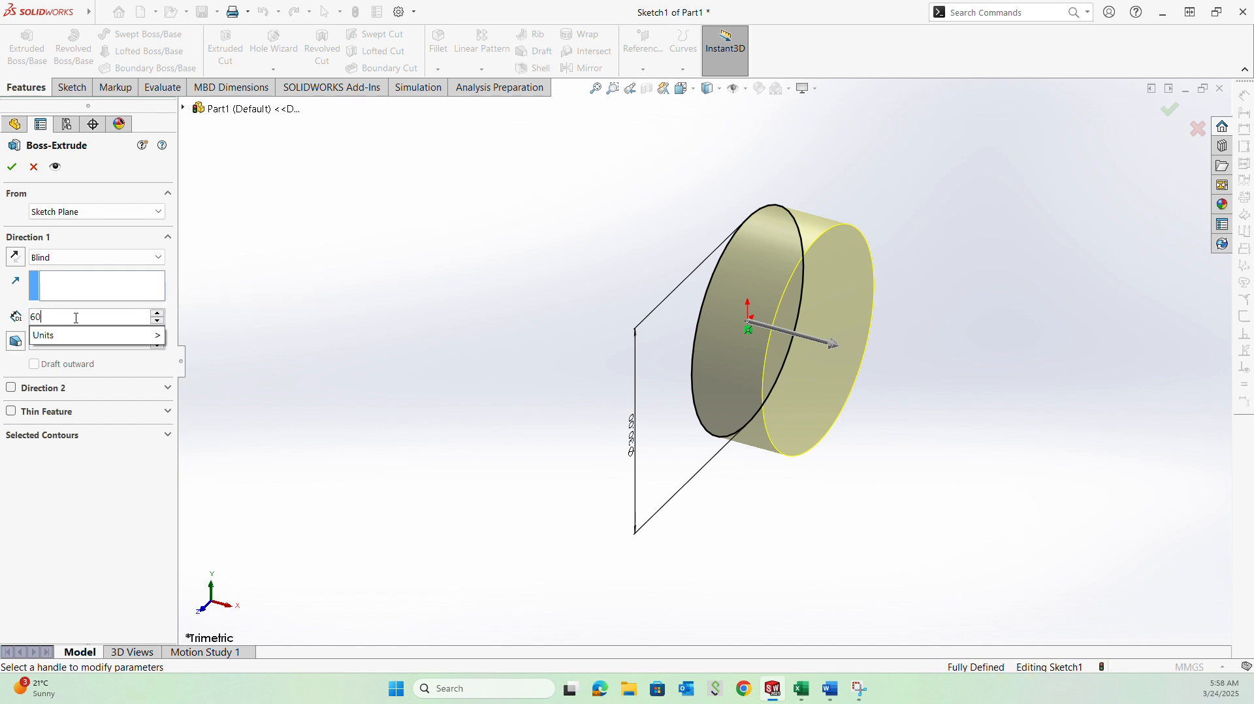
text(0)
mouse_move(157, 344)
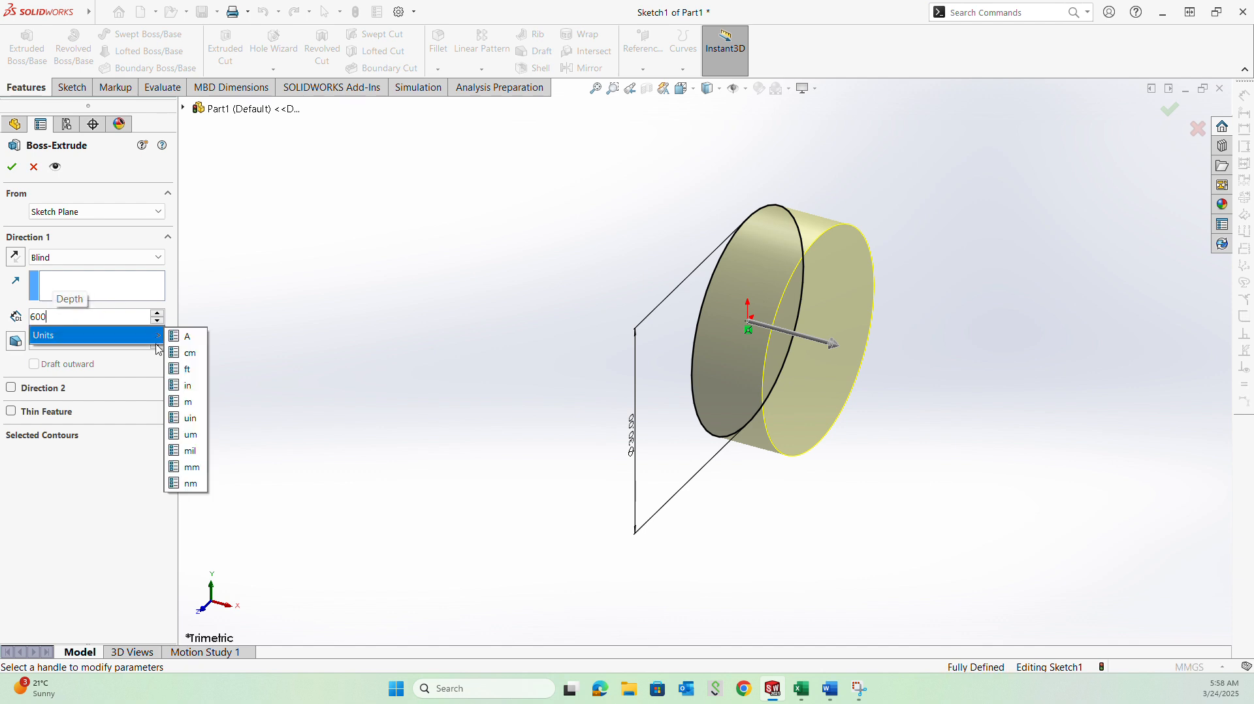
click(191, 467)
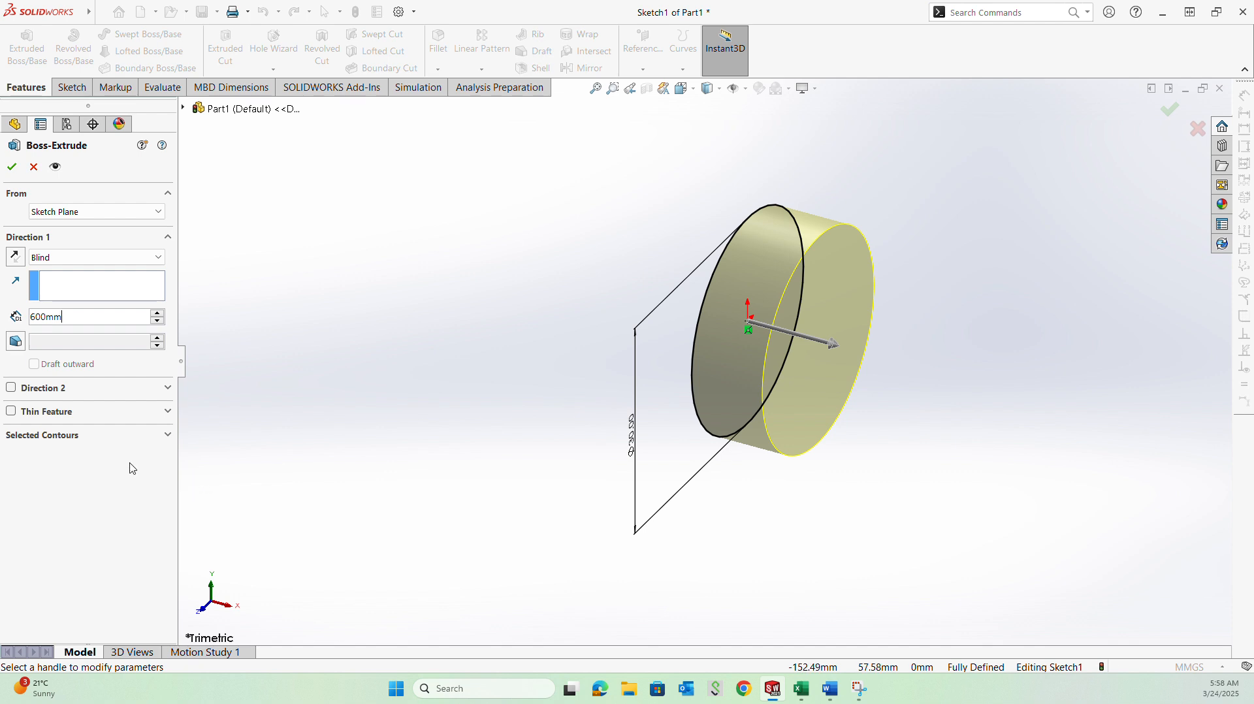
click(13, 167)
scroll(747, 372, down, 5)
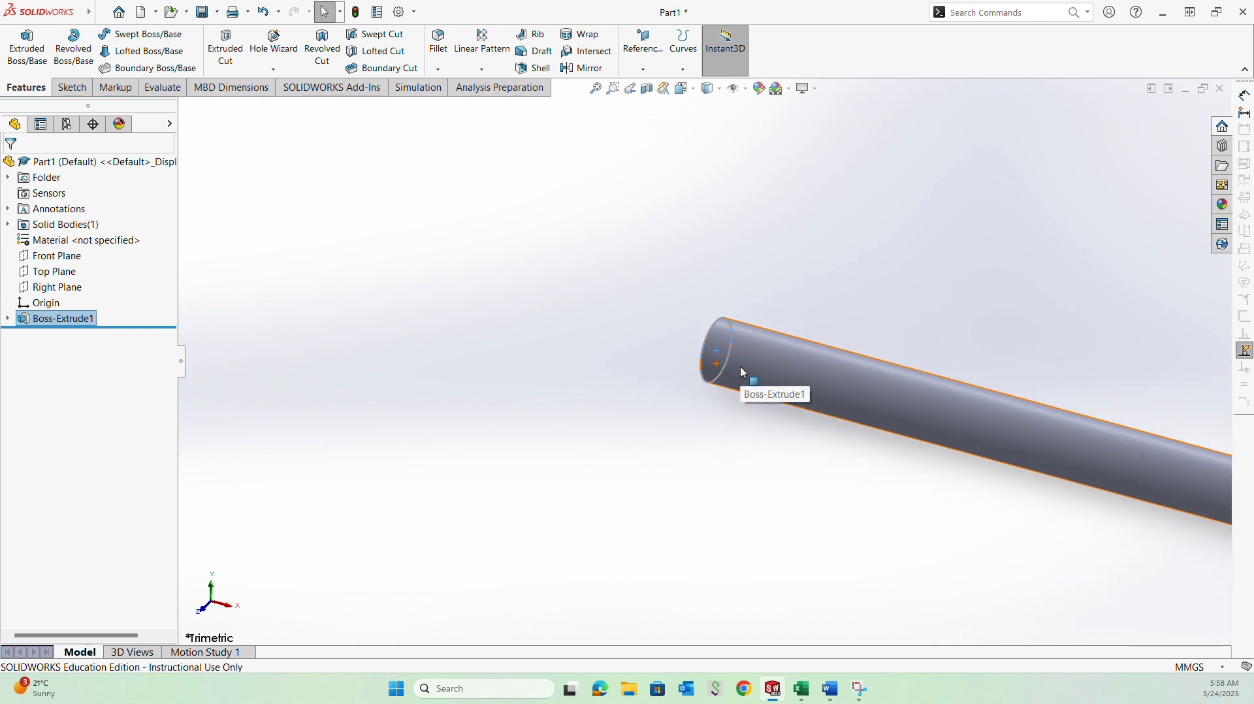
scroll(740, 368, up, 5)
scroll(1192, 437, up, 3)
scroll(1191, 437, down, 3)
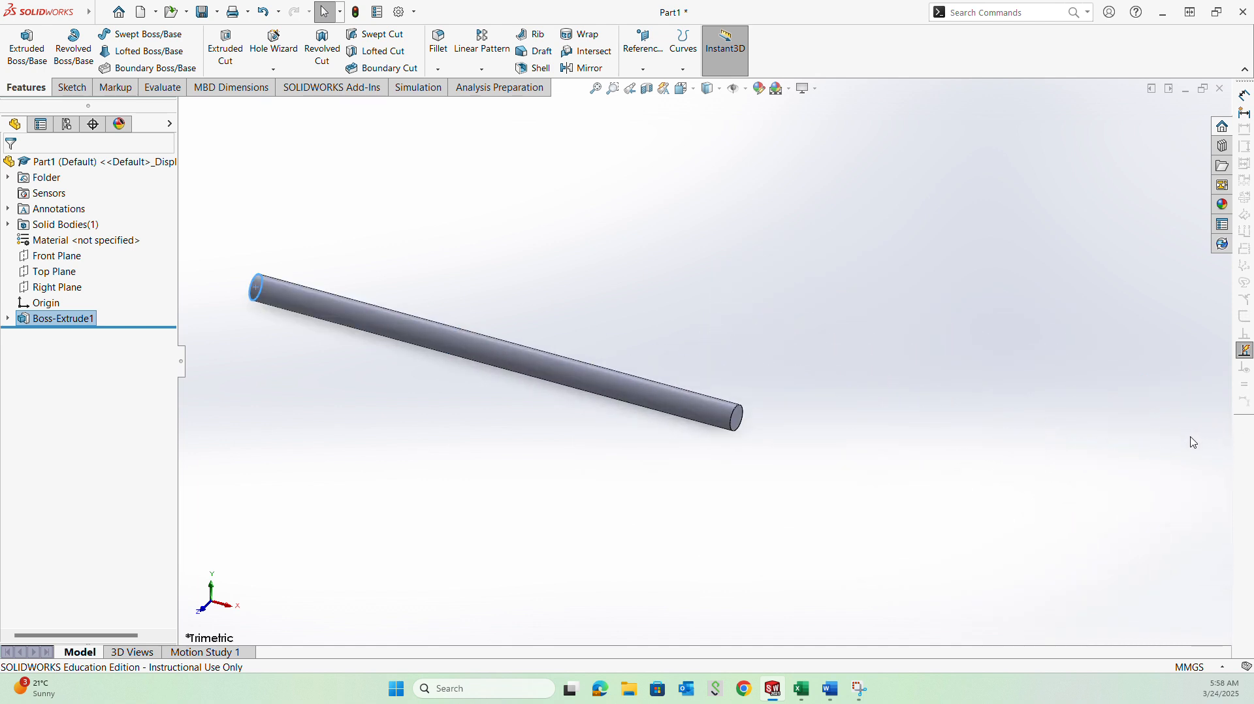
scroll(224, 316, down, 1)
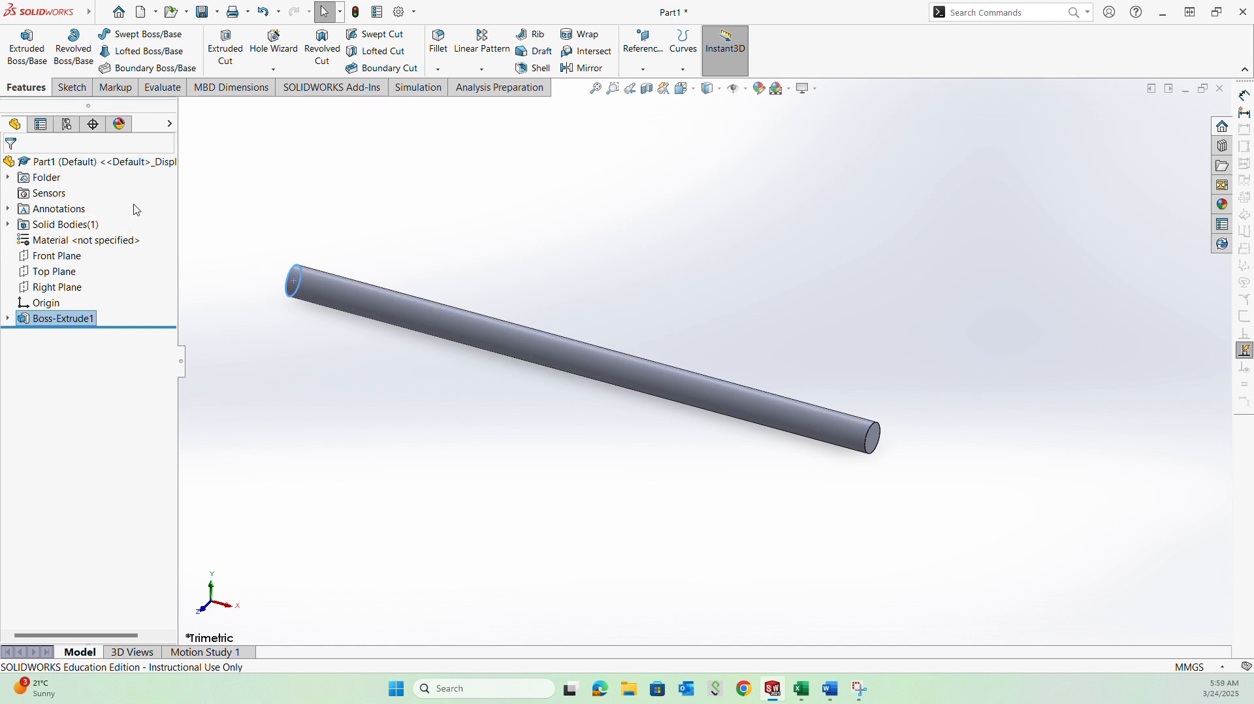
Create a reference axis through the shaft using the Cylindrical/Conical Face option on its outer face
click(77, 89)
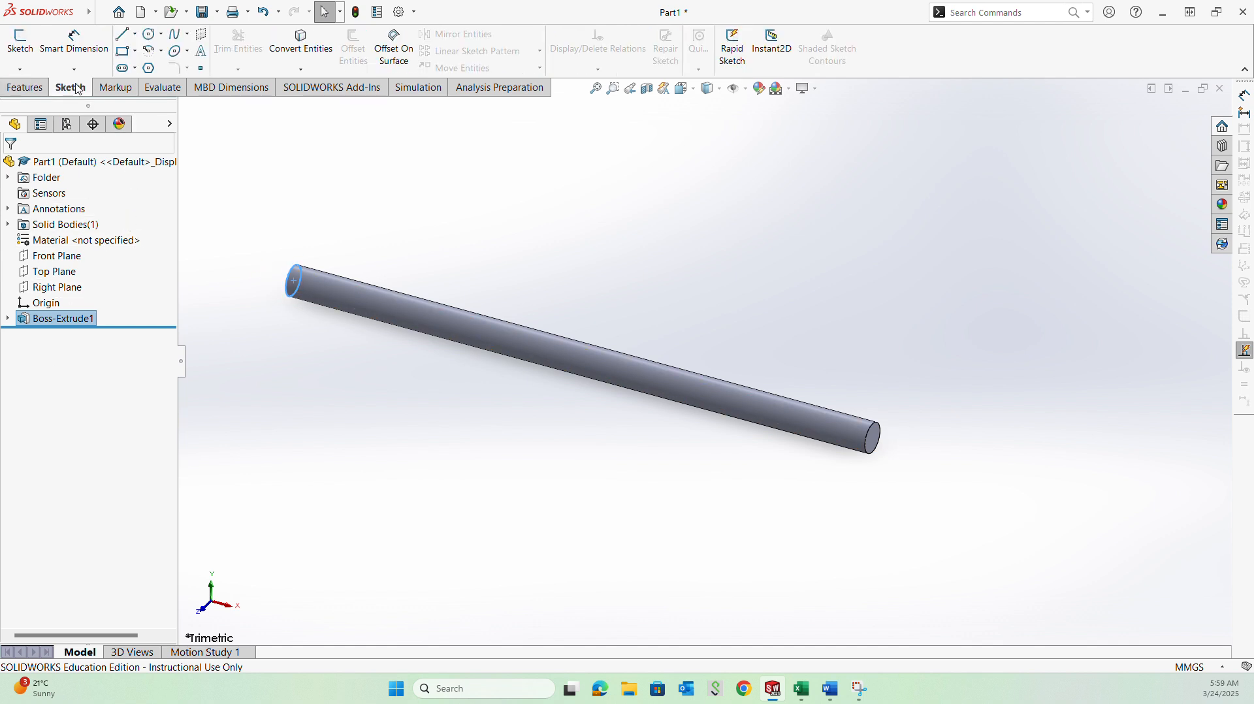
click(34, 91)
click(1027, 11)
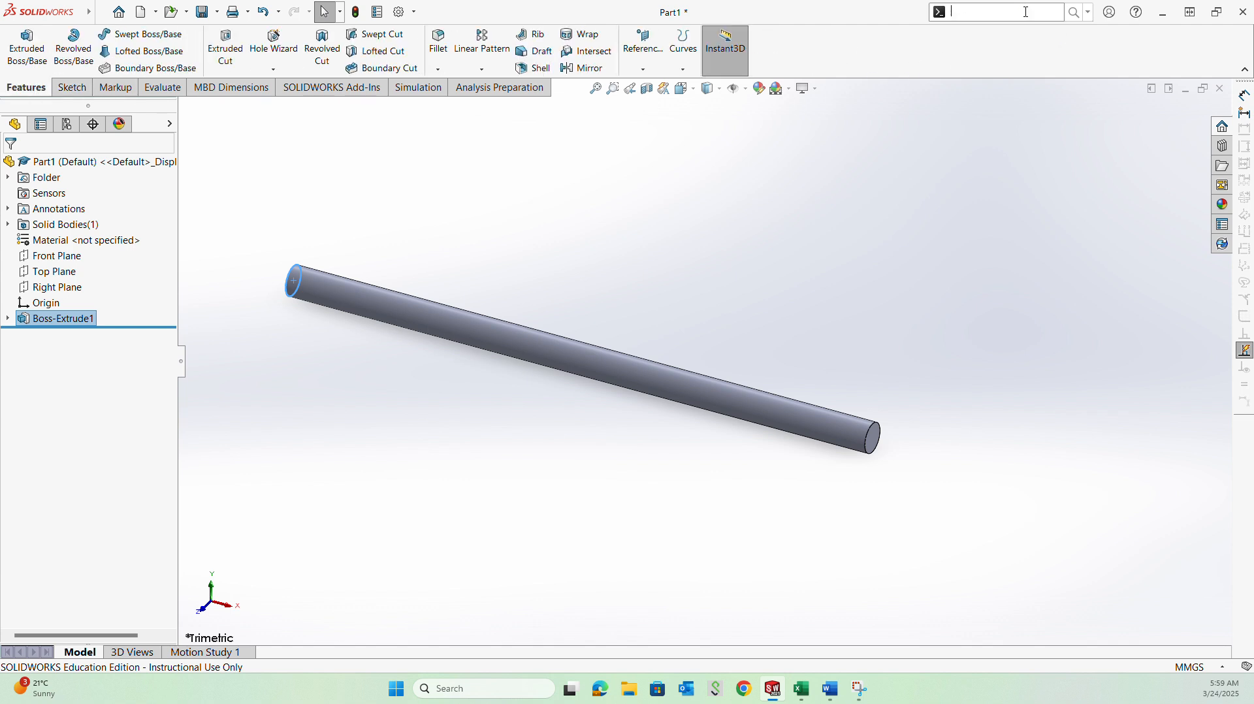
text(axi)
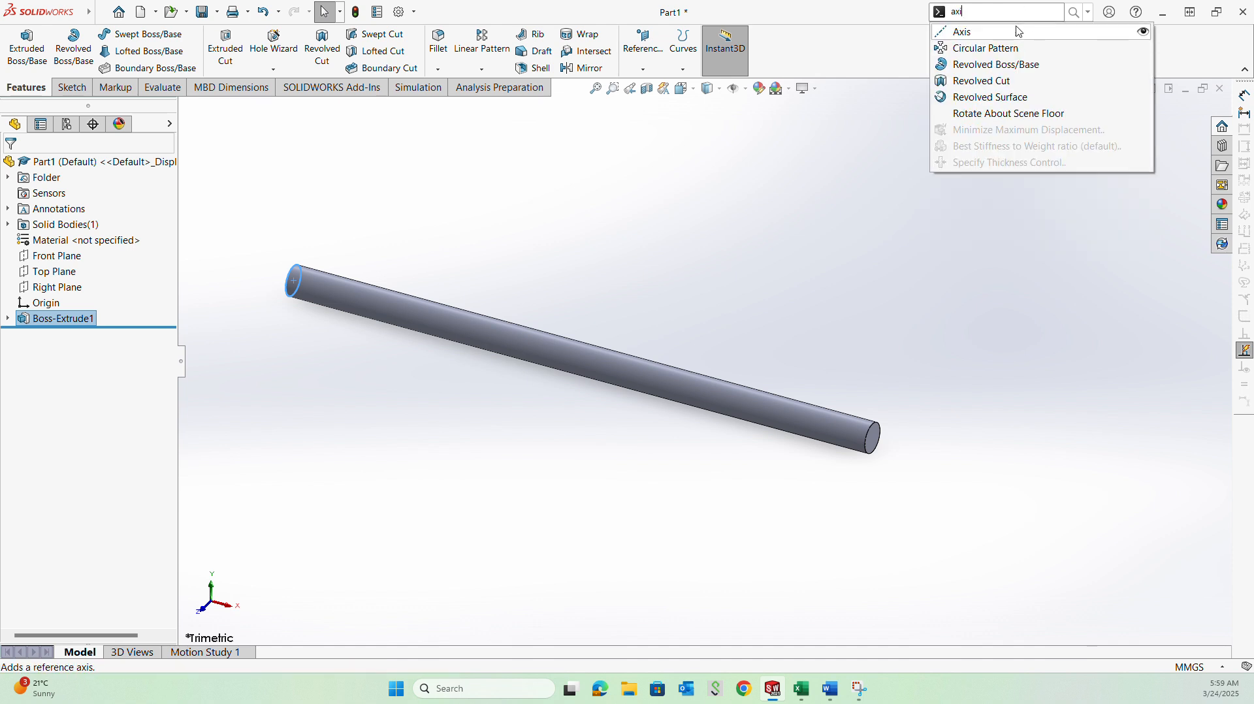
click(965, 31)
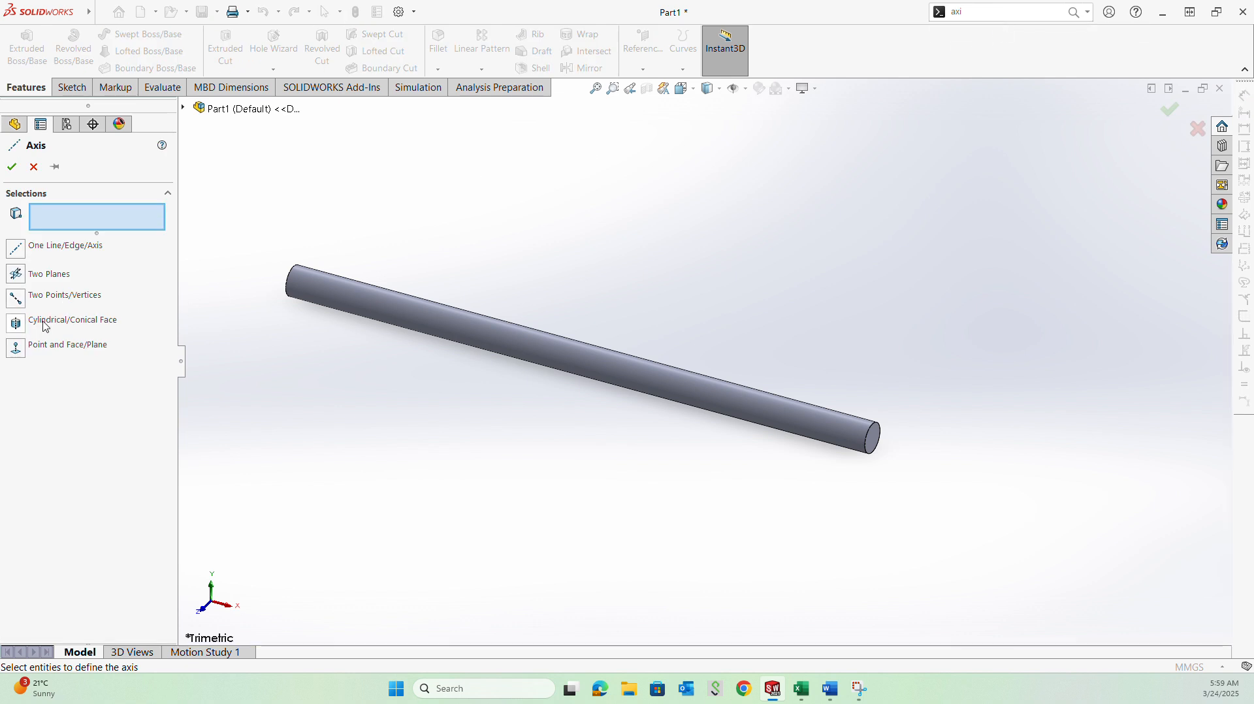
click(49, 327)
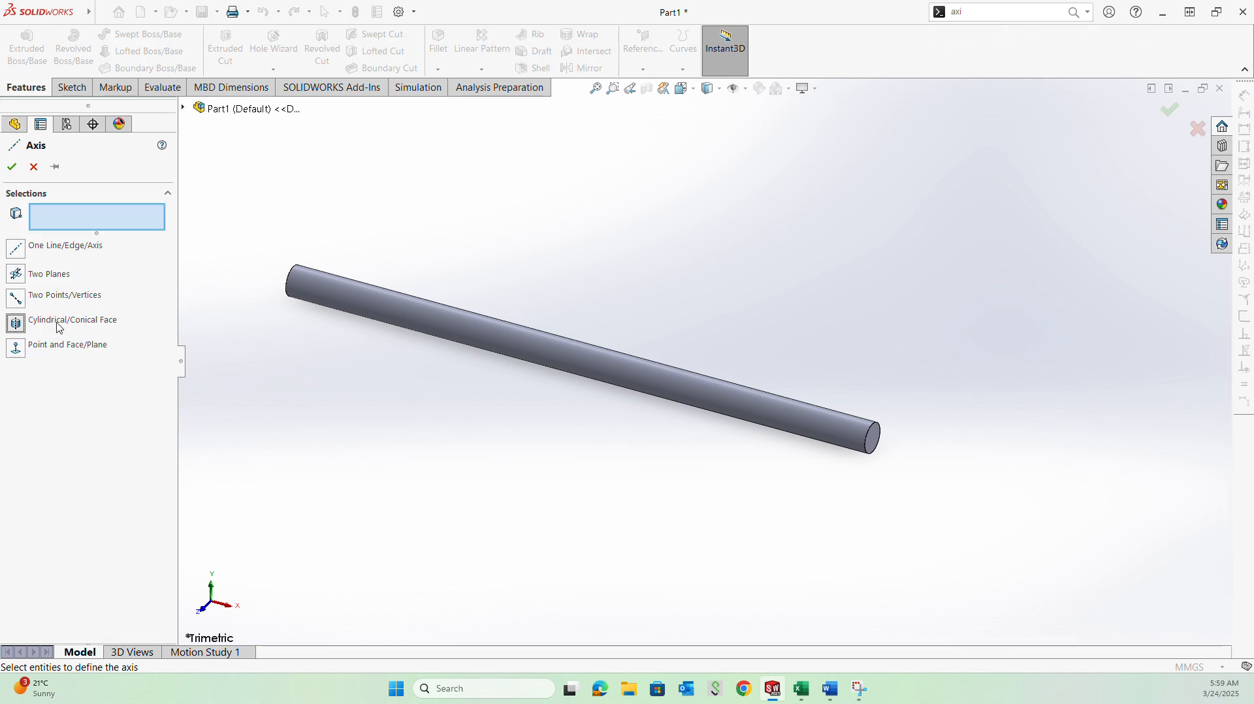
click(579, 356)
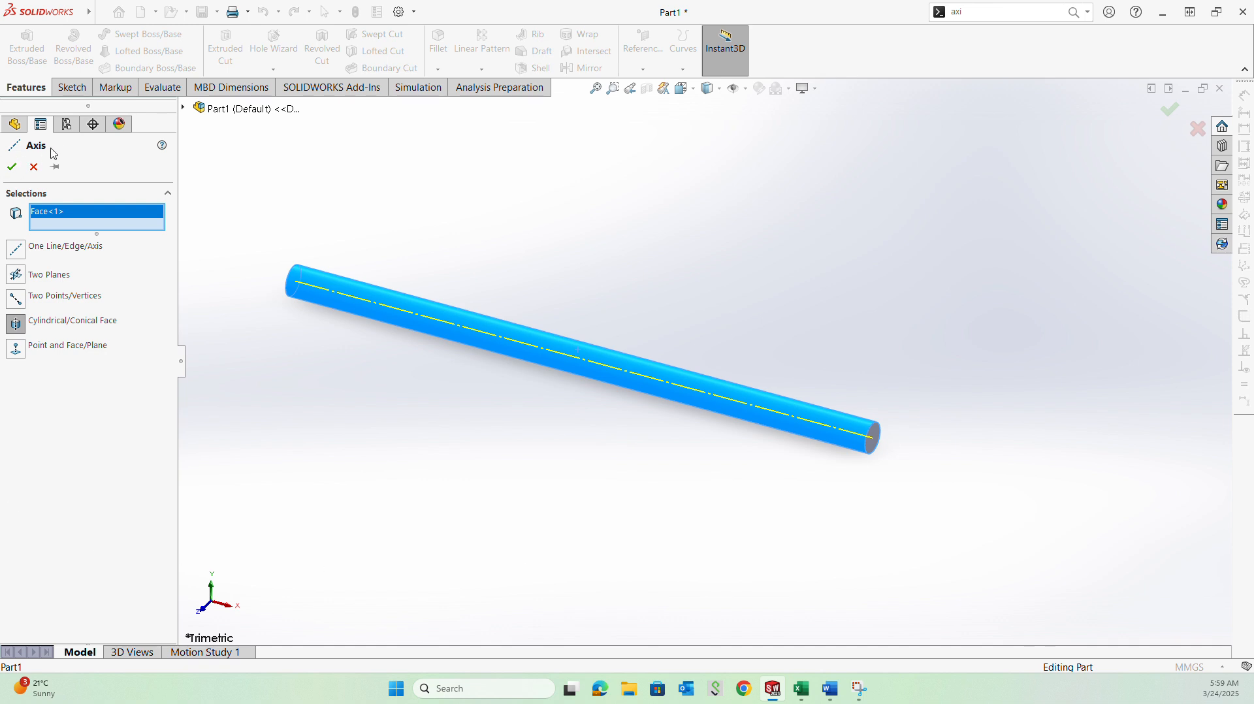
click(12, 167)
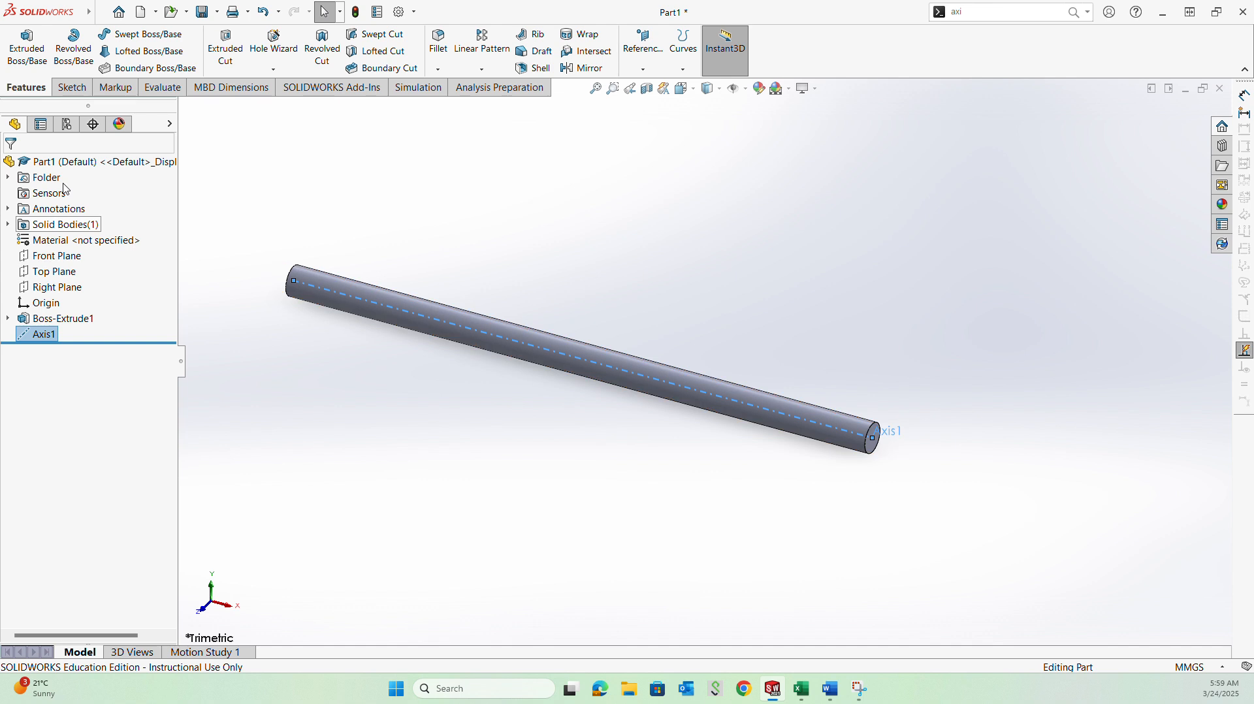
Create a folder named shaftW25 inside shaftW2025 and save the part in it as shaftW25
click(202, 14)
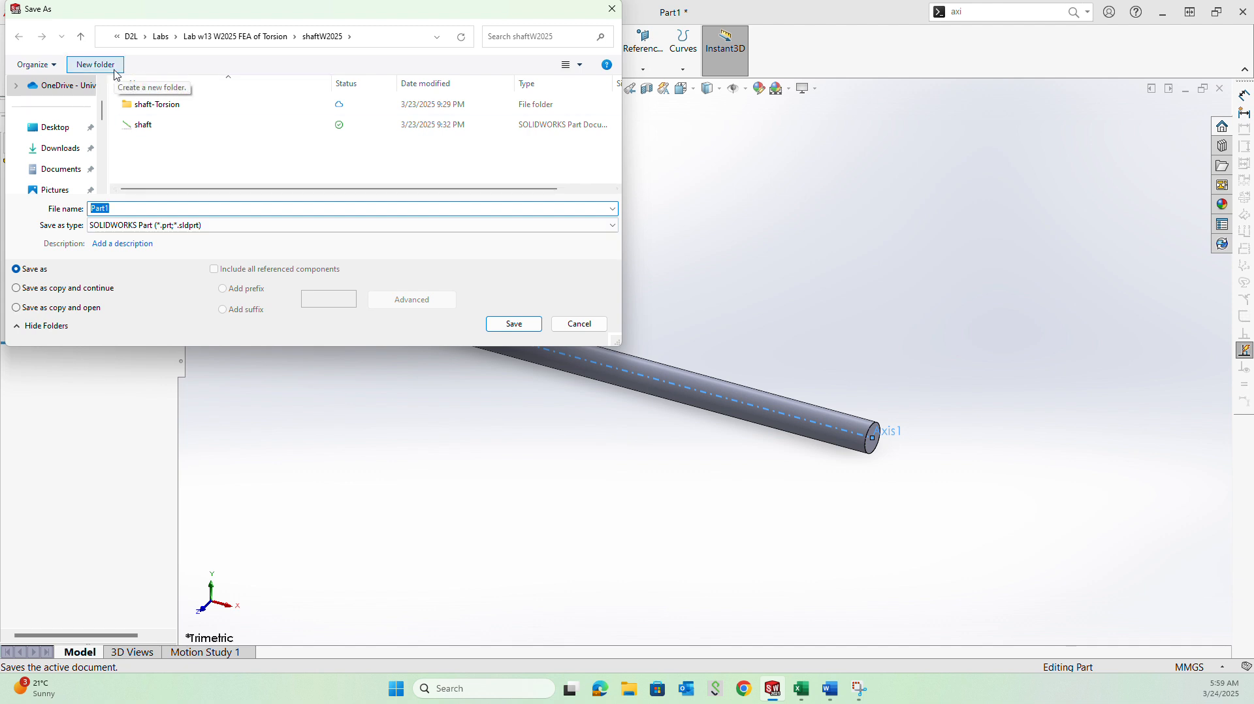
click(95, 64)
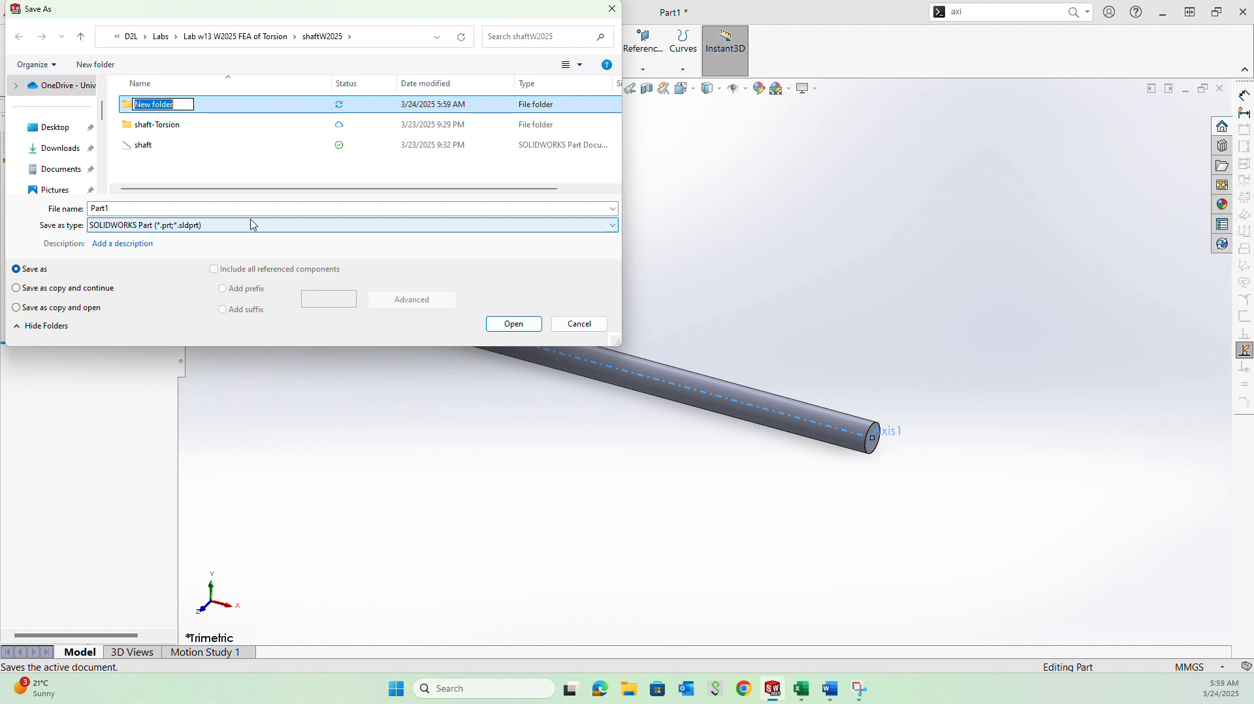
text(shaftW25)
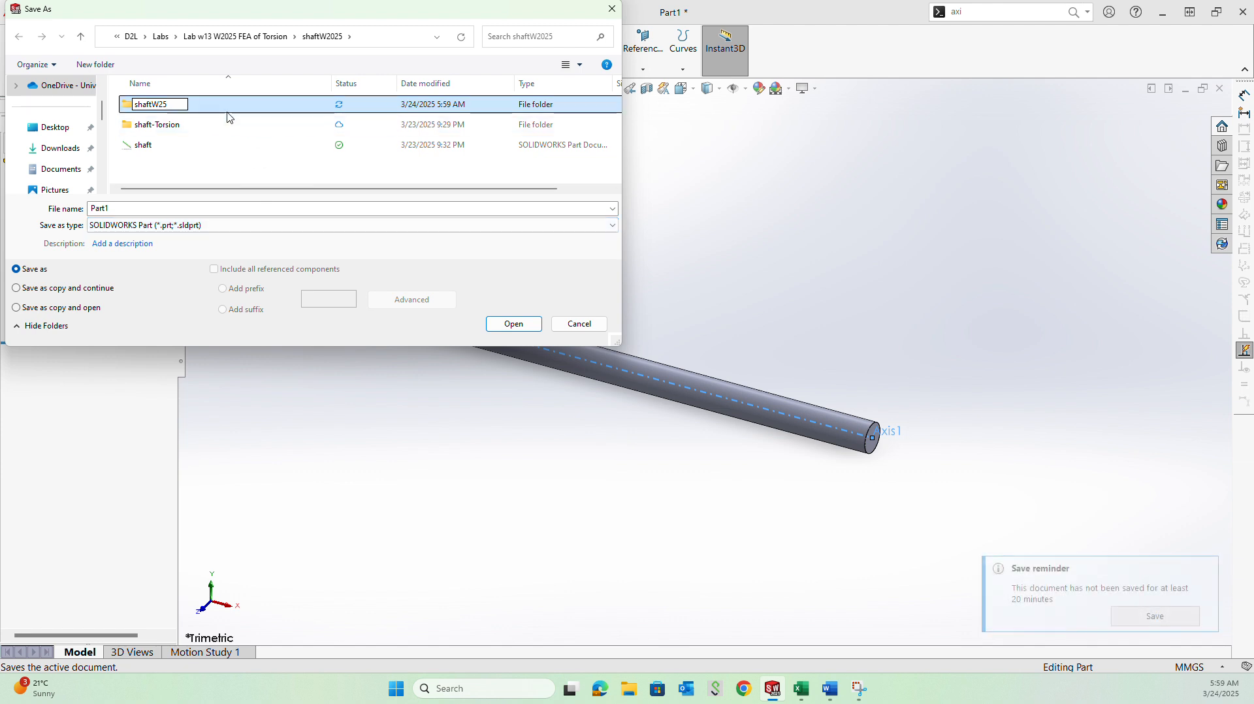
key(Return)
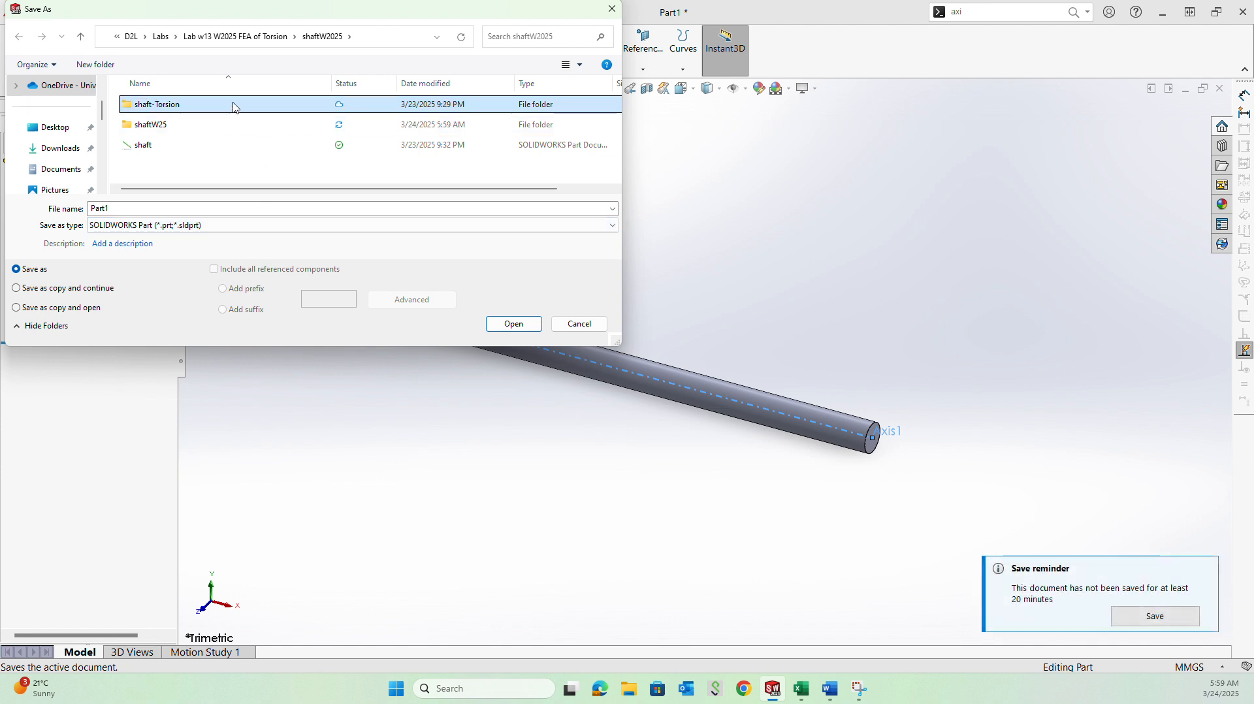
double_click(210, 126)
double_click(144, 212)
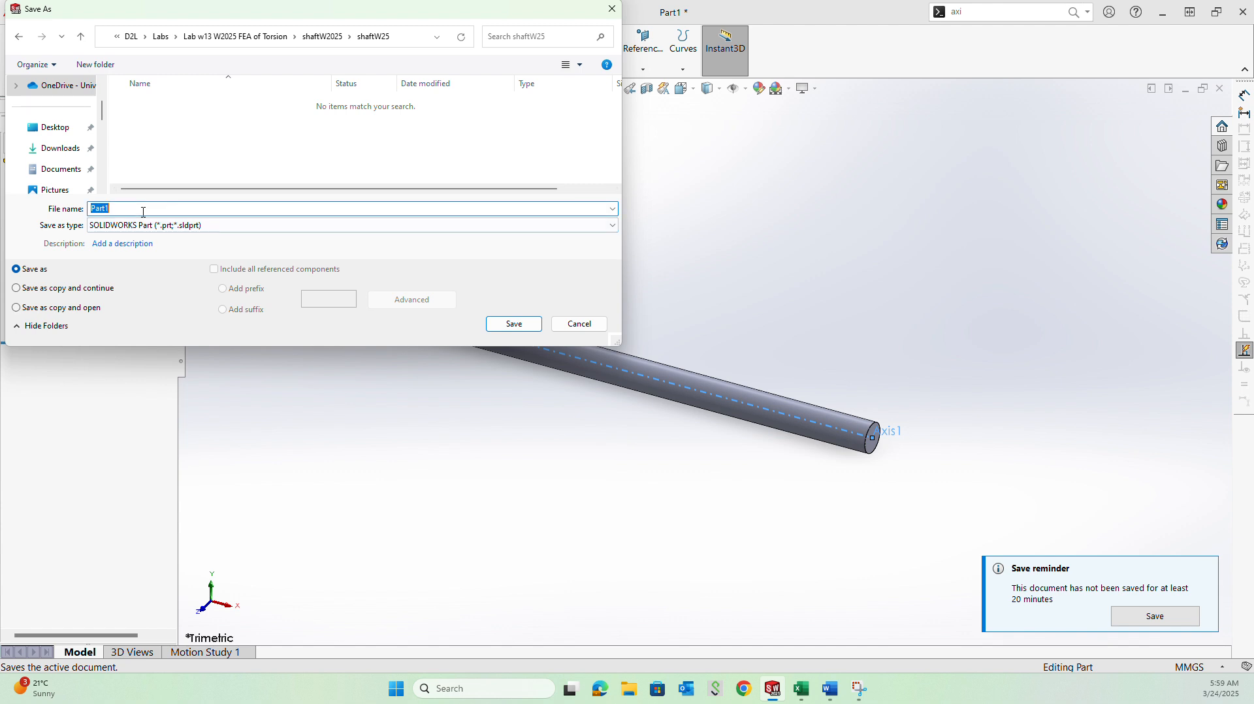
text(shaftW25)
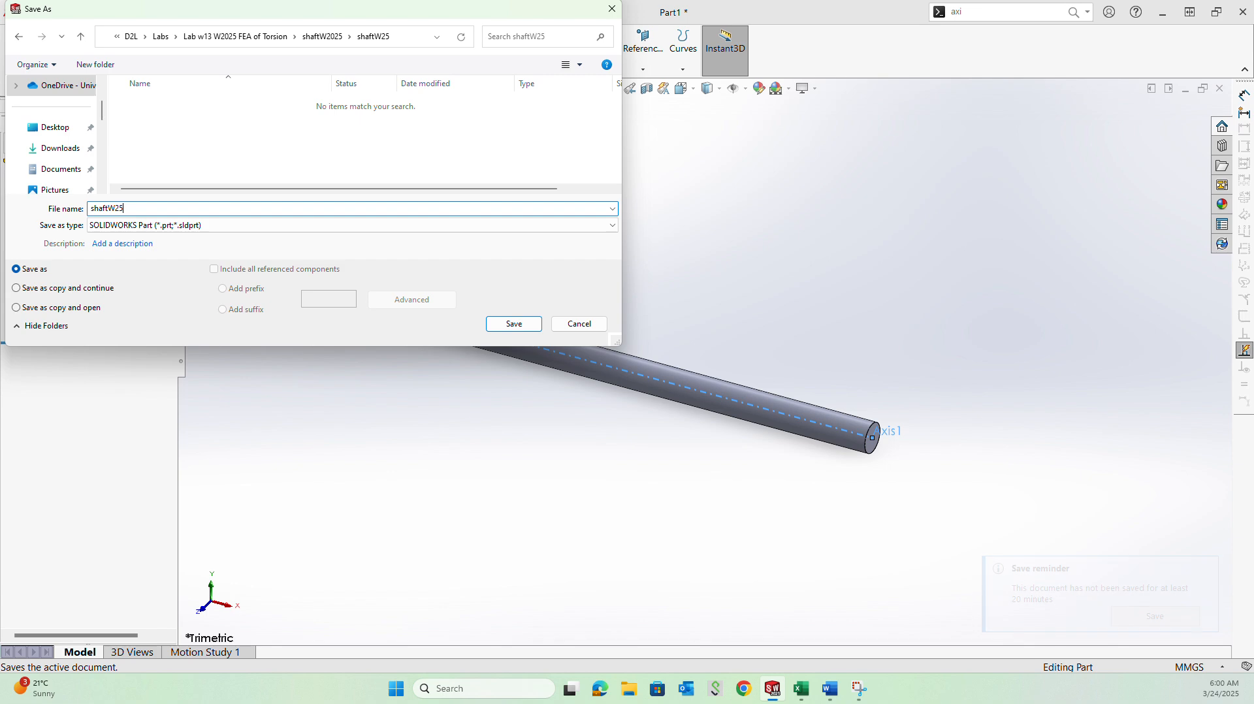
click(516, 327)
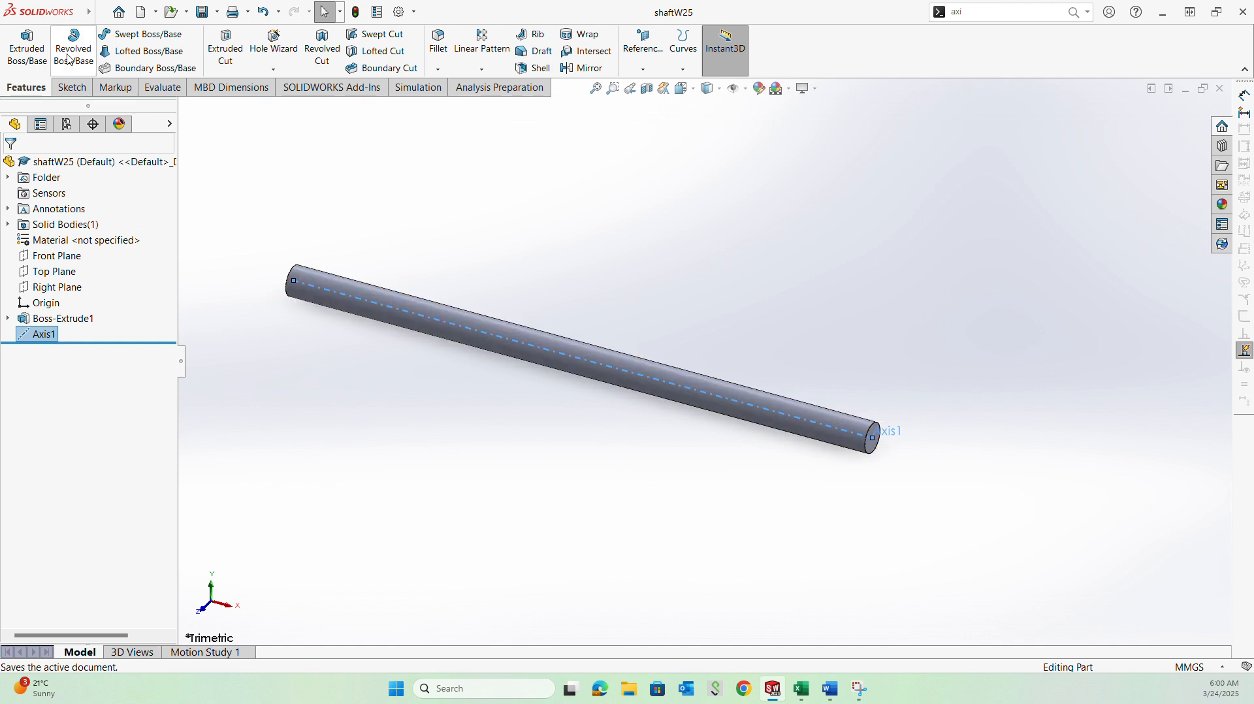
Create a new static simulation study named PureTorsion
click(419, 92)
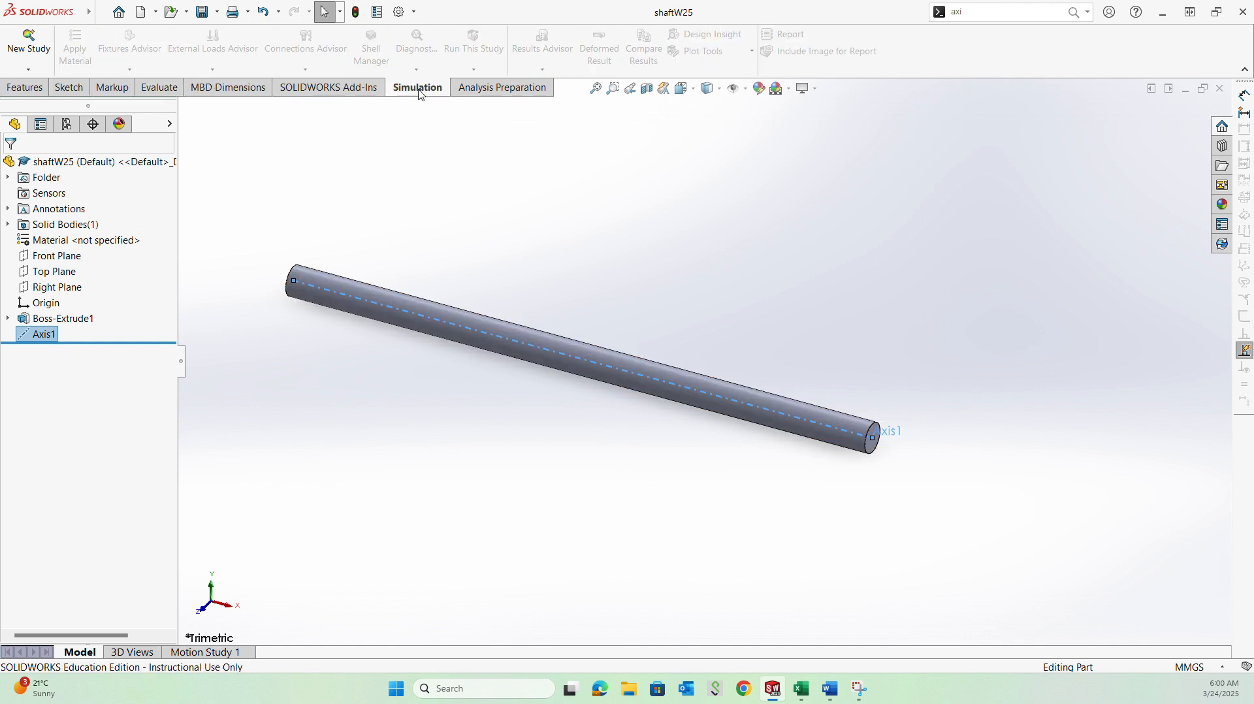
click(36, 46)
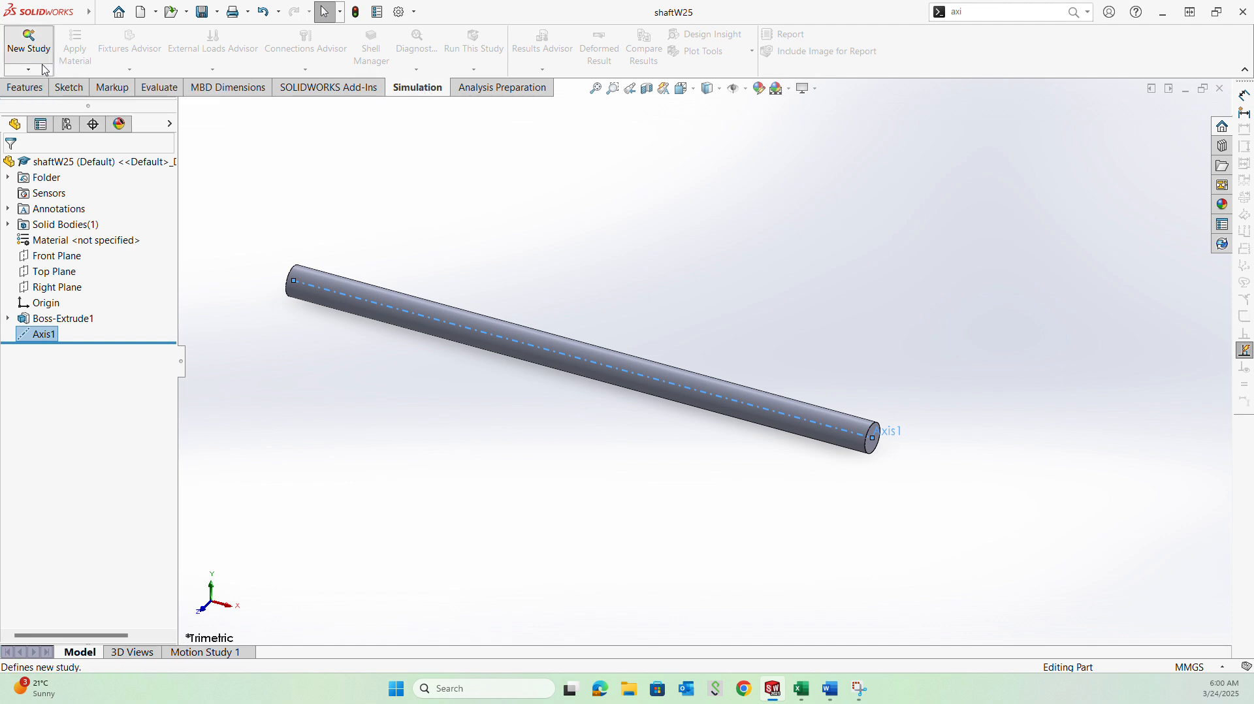
triple_click(77, 275)
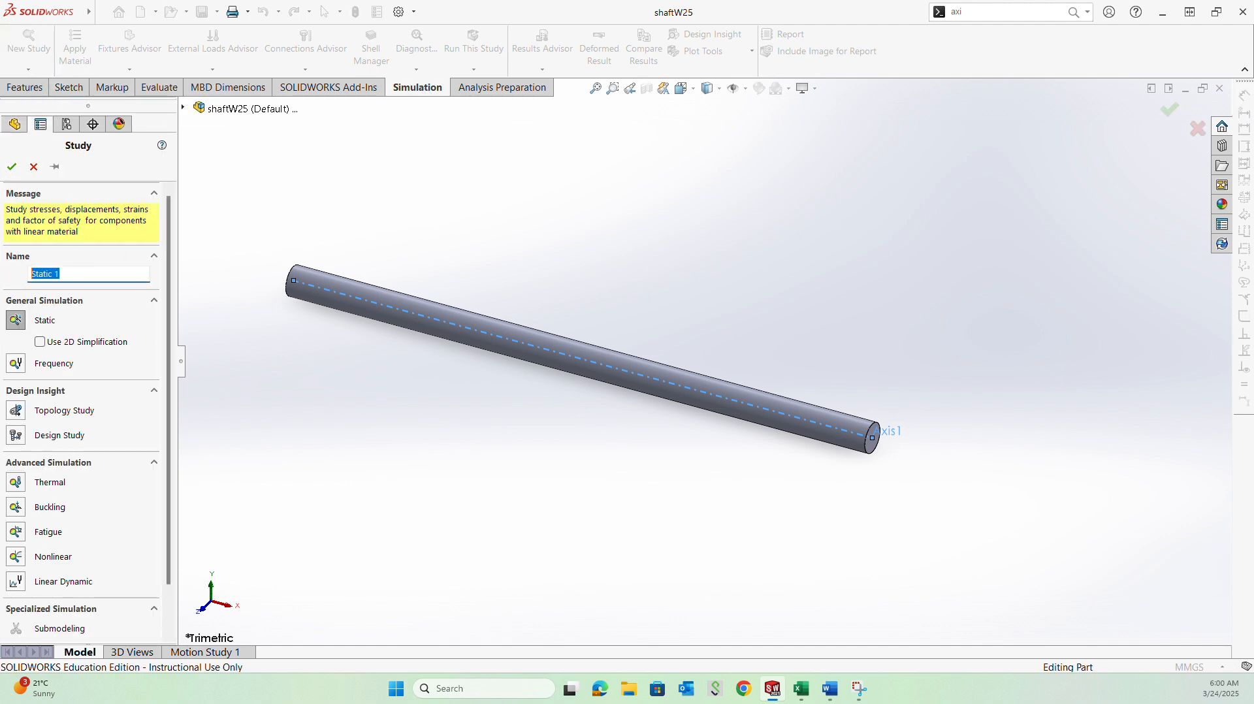
text(Torsion)
click(12, 168)
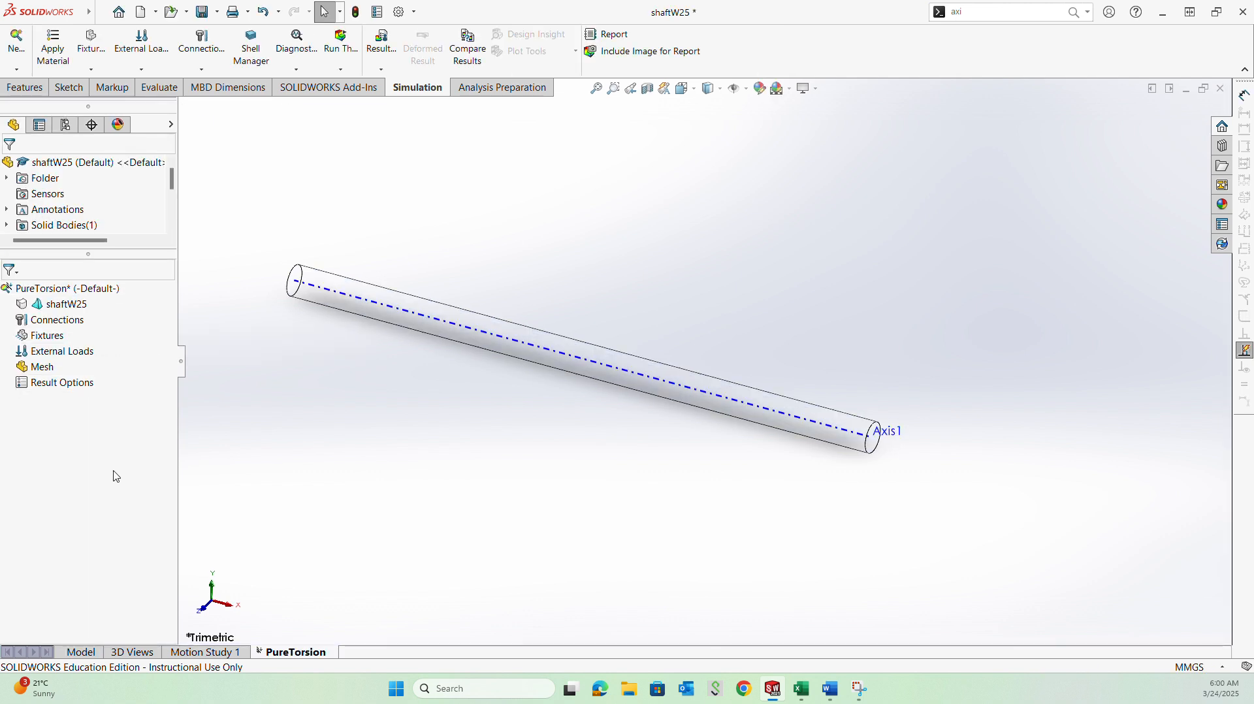
Apply AISI 1020 steel to the shaft body in the study, with property units set to SI - N/mm^2 (MPa)
click(47, 336)
click(59, 306)
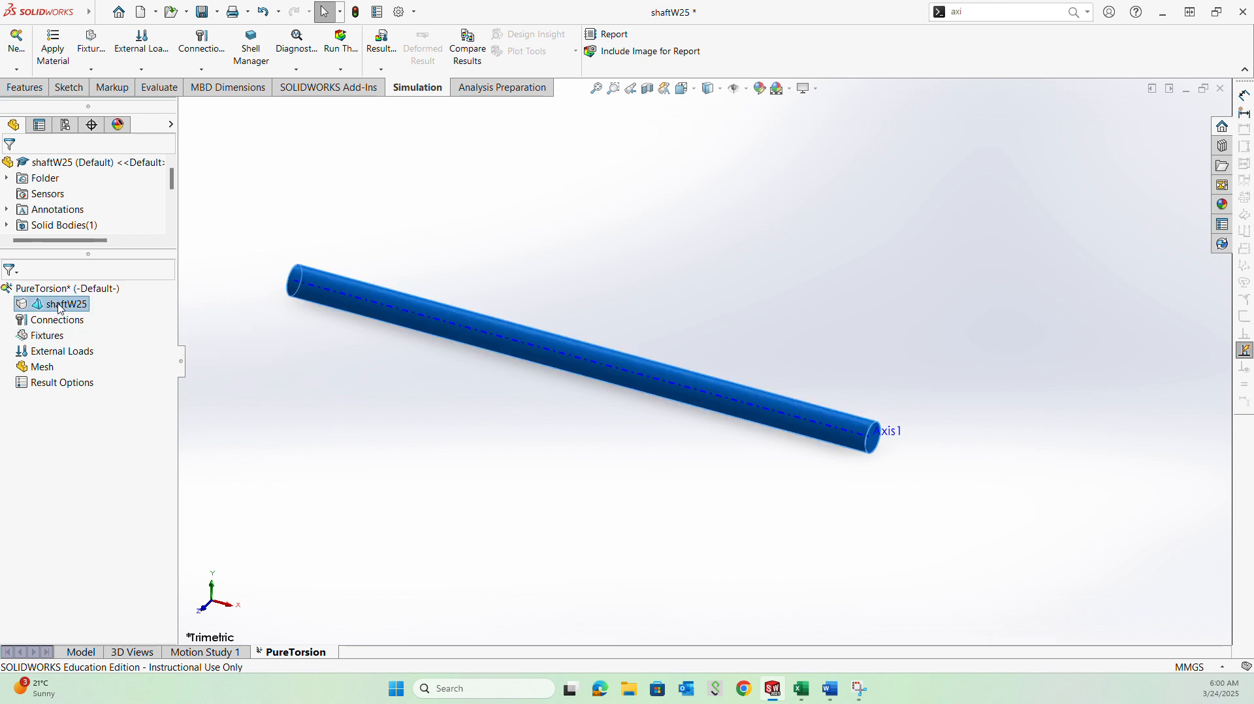
right_click(60, 308)
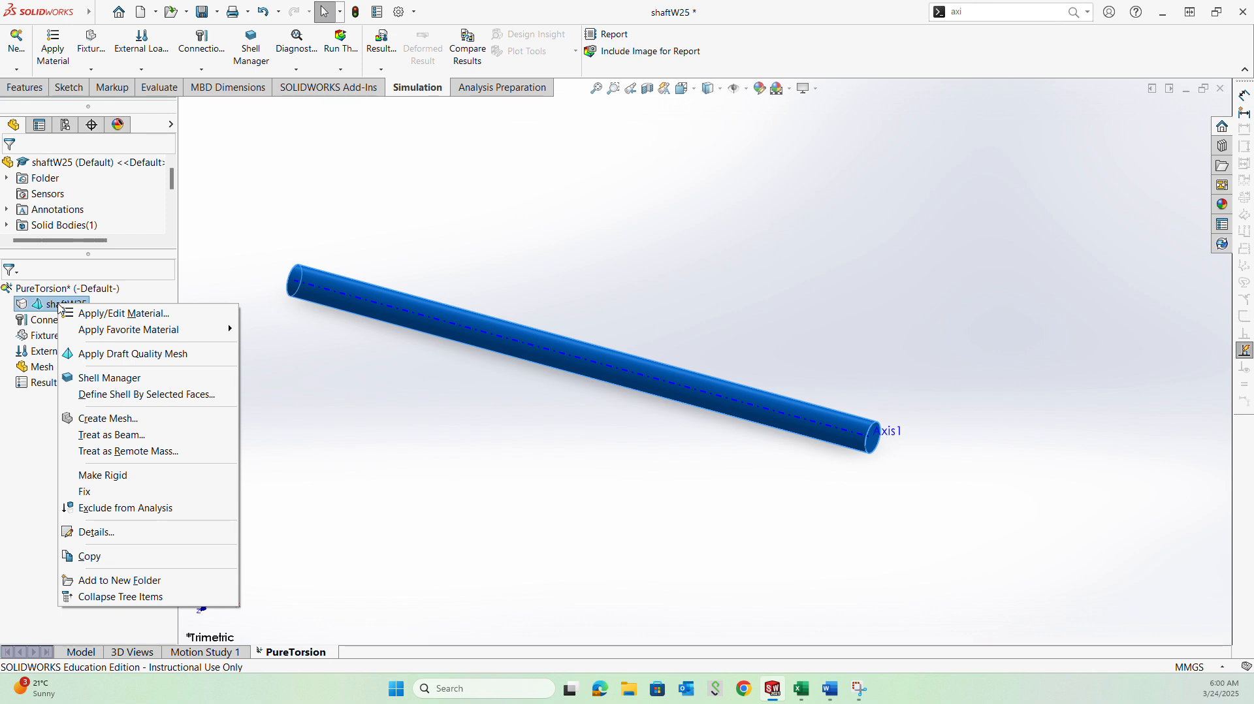
click(117, 315)
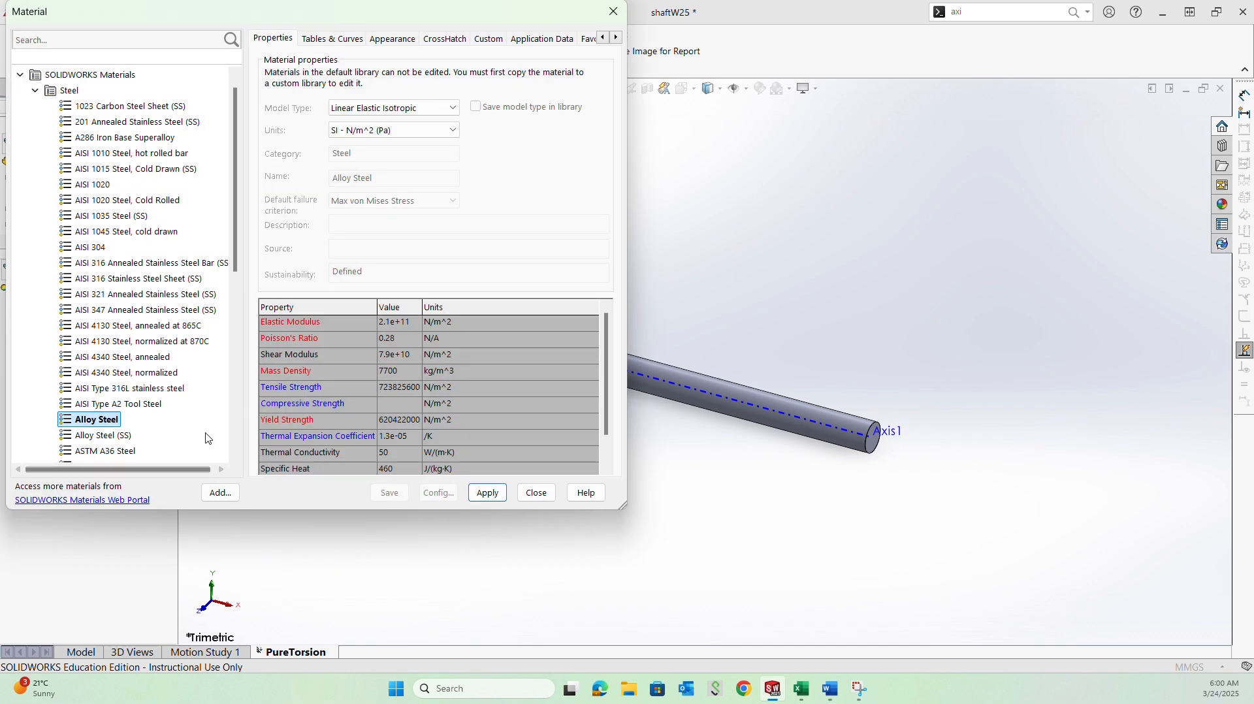
click(100, 188)
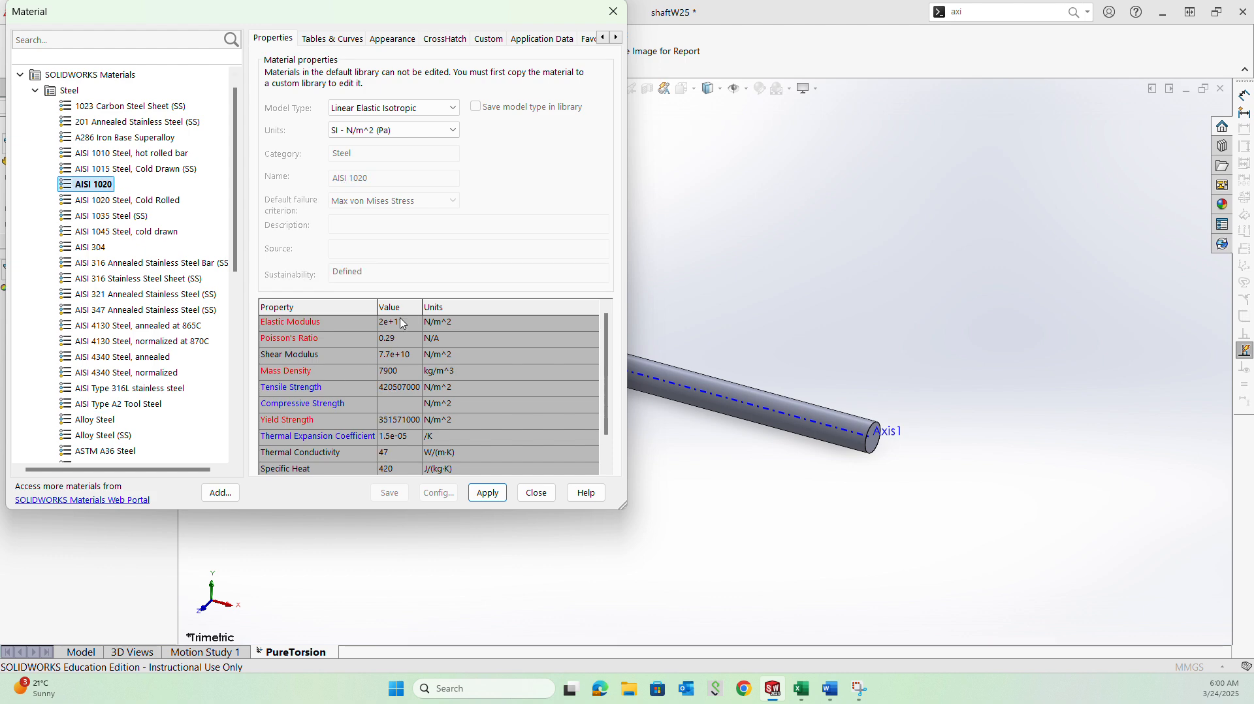
click(412, 135)
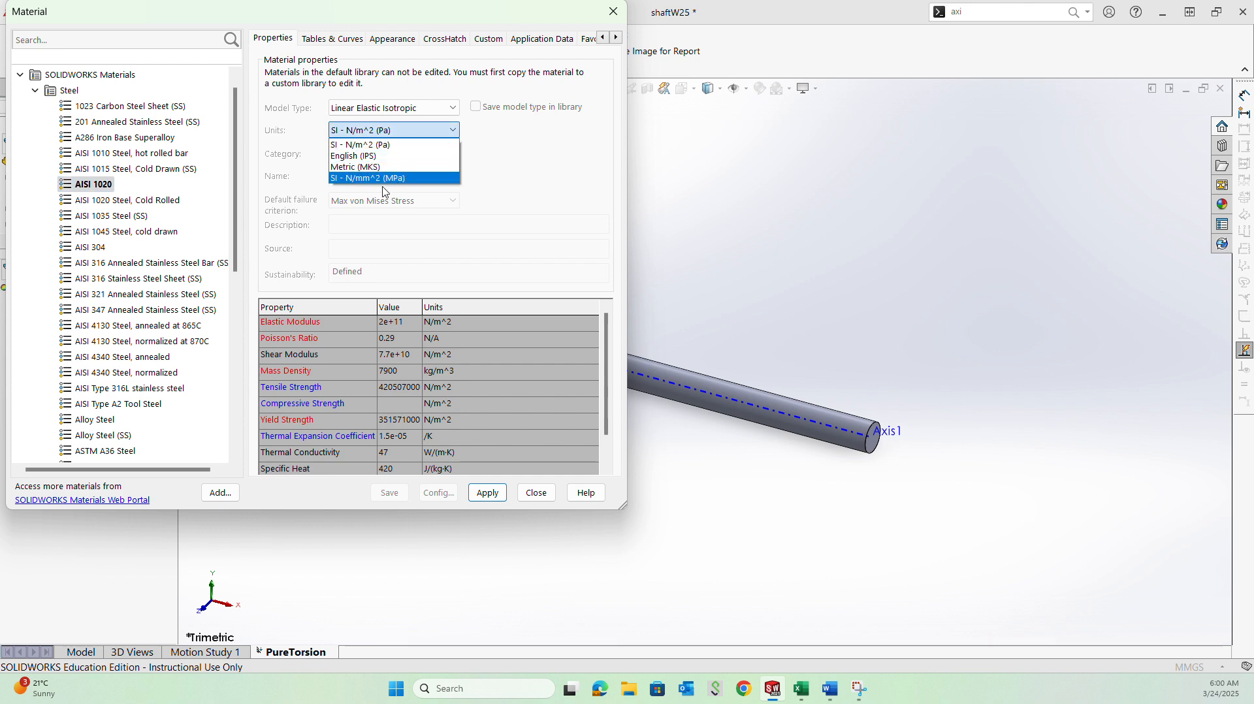
click(386, 179)
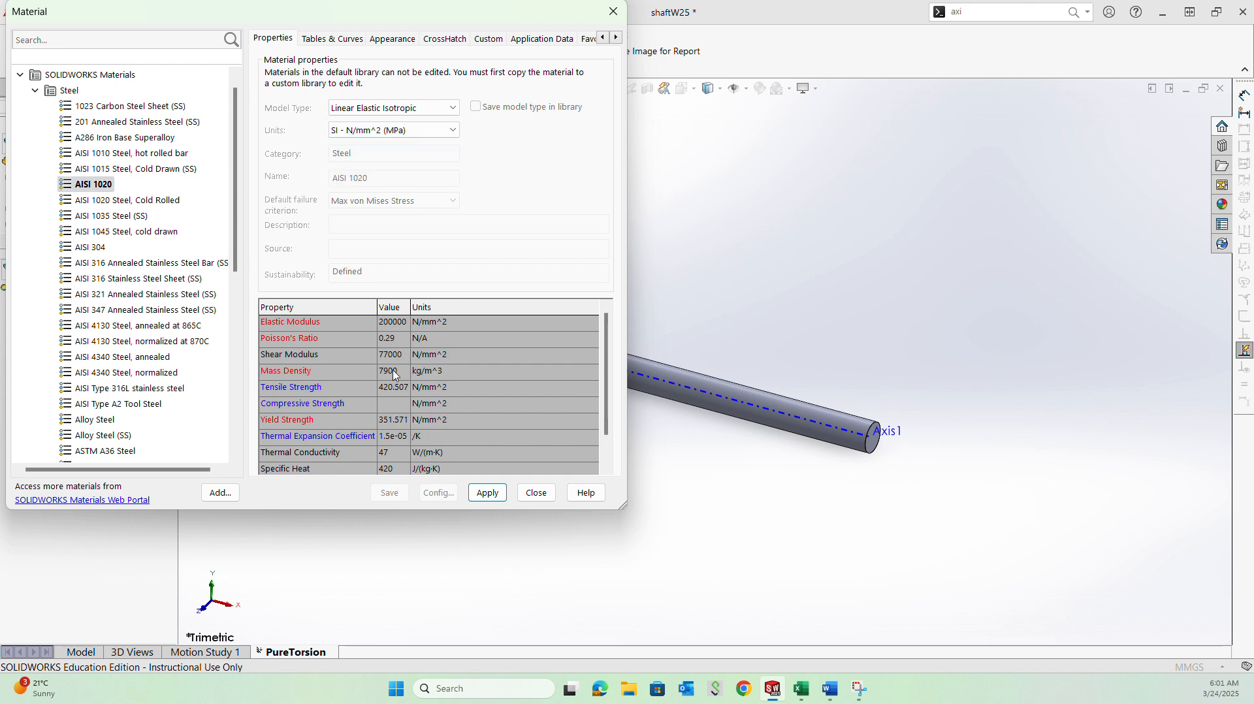
click(497, 500)
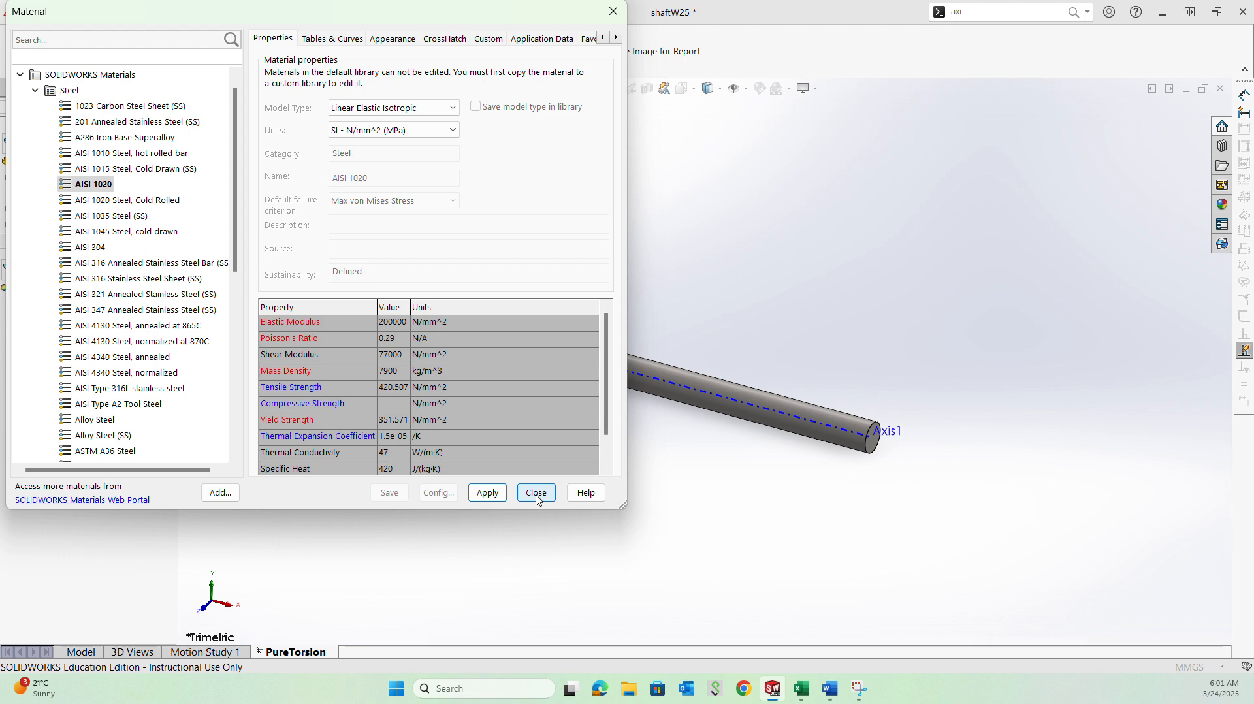
click(536, 493)
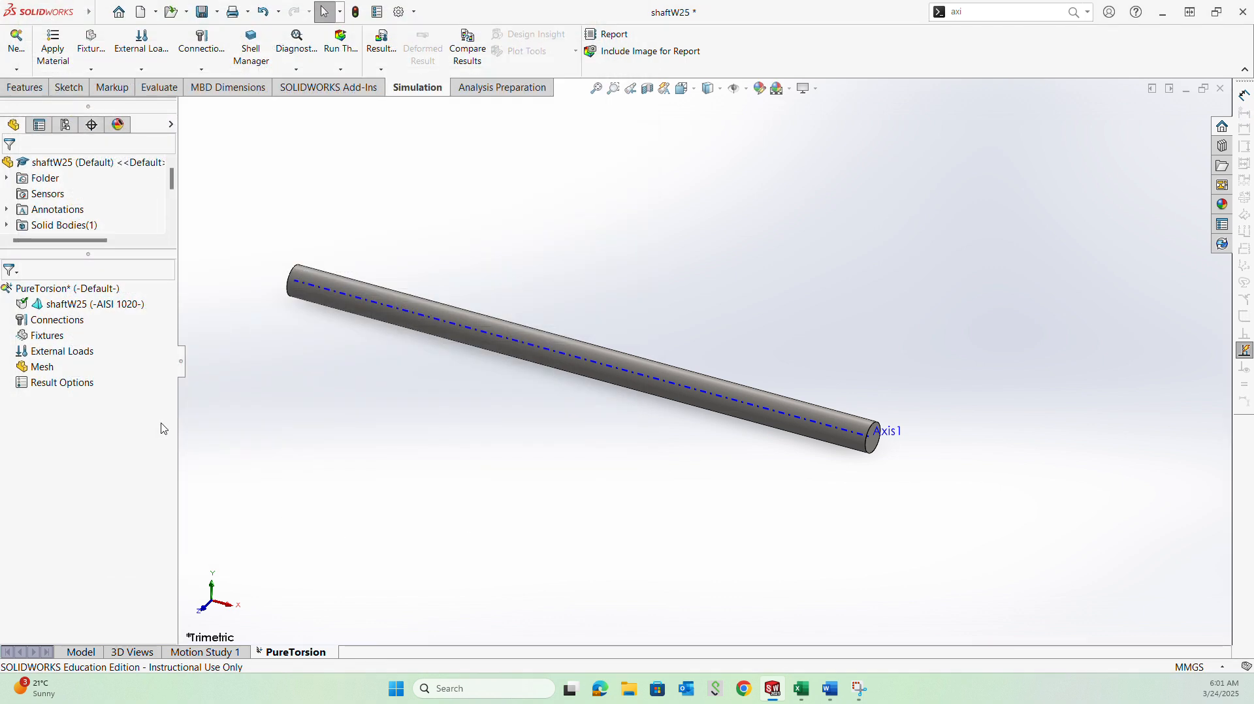
Add a Fixed Geometry fixture to the shaft's circular end face opposite the Axis1 label
click(57, 343)
right_click(59, 341)
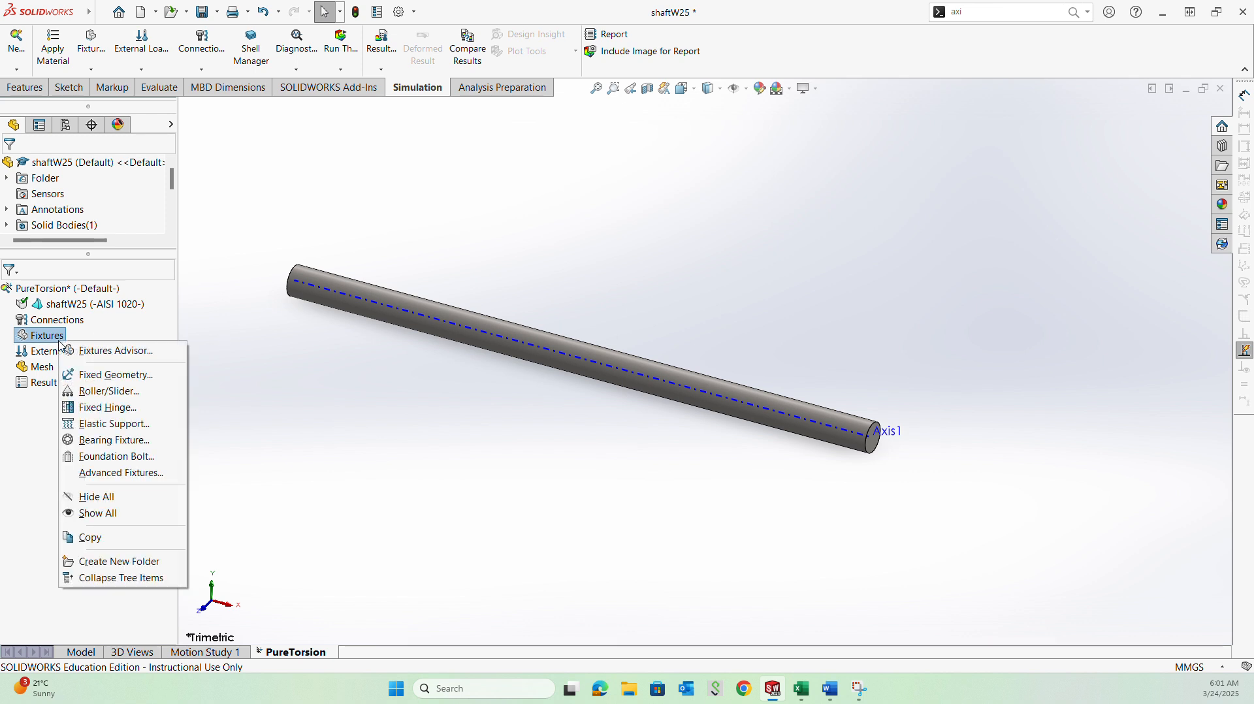
click(94, 376)
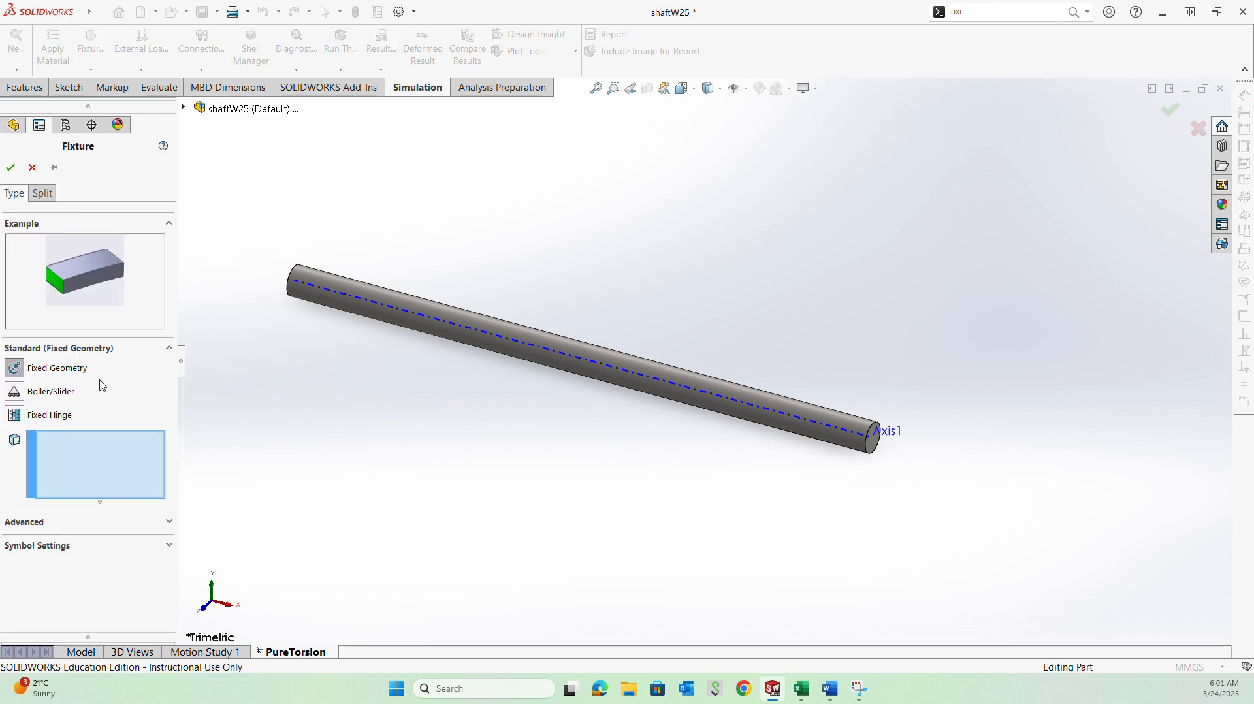
middle_drag(268, 344, 350, 588)
click(333, 397)
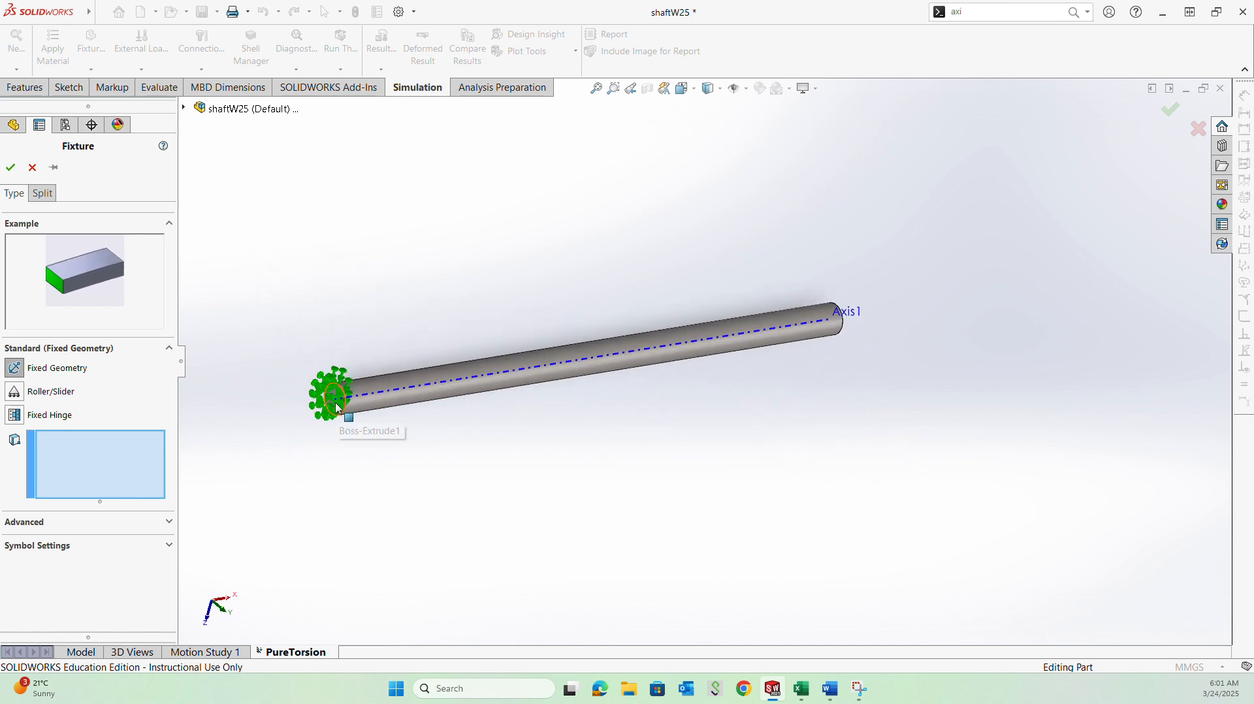
scroll(440, 414, down, 6)
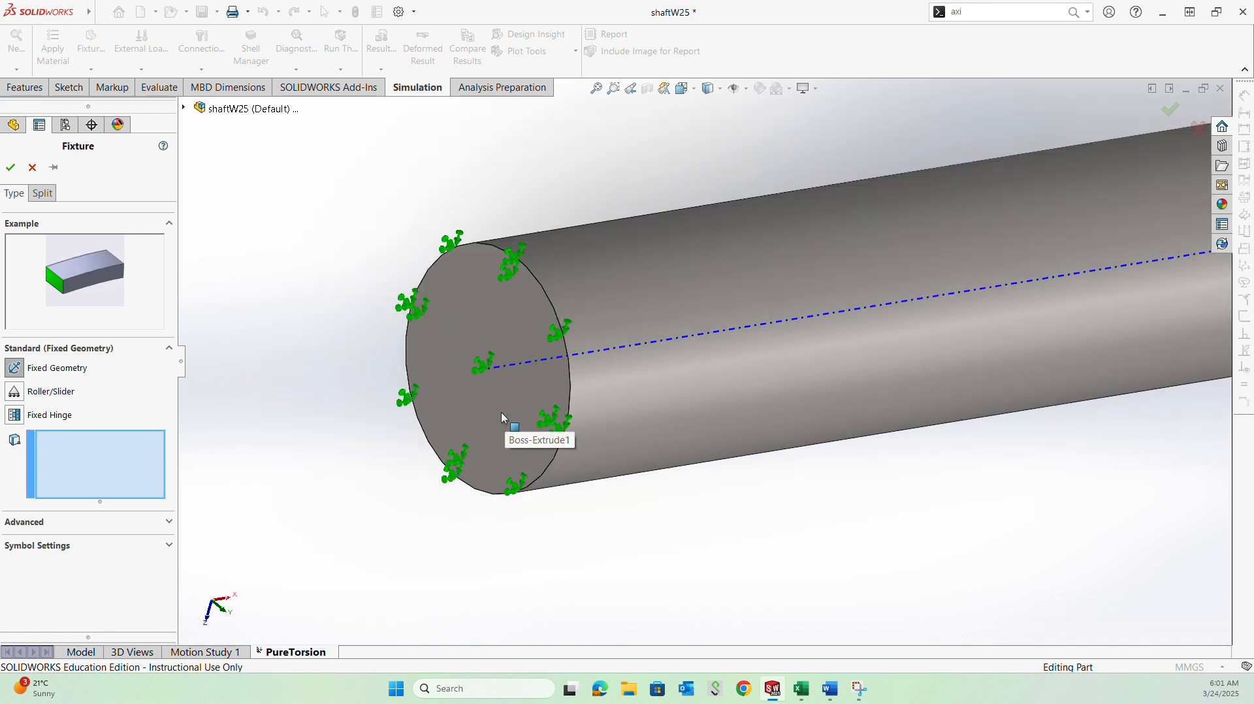
scroll(501, 413, down, 2)
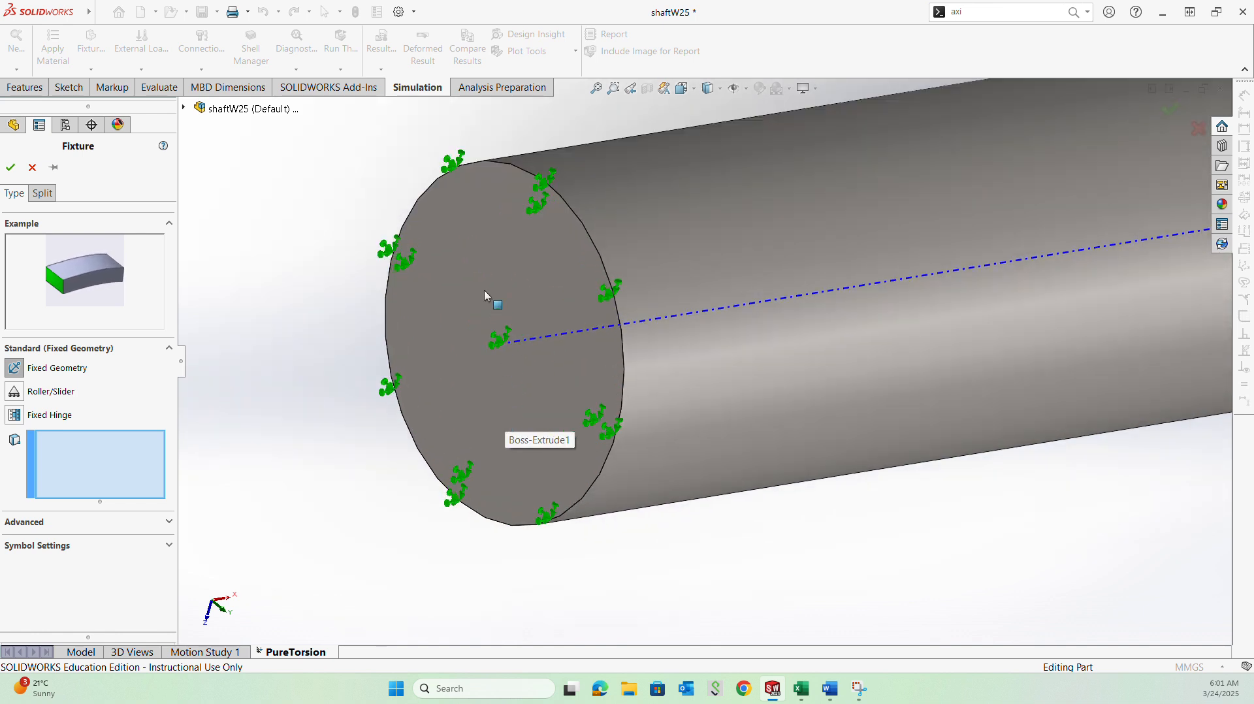
click(484, 292)
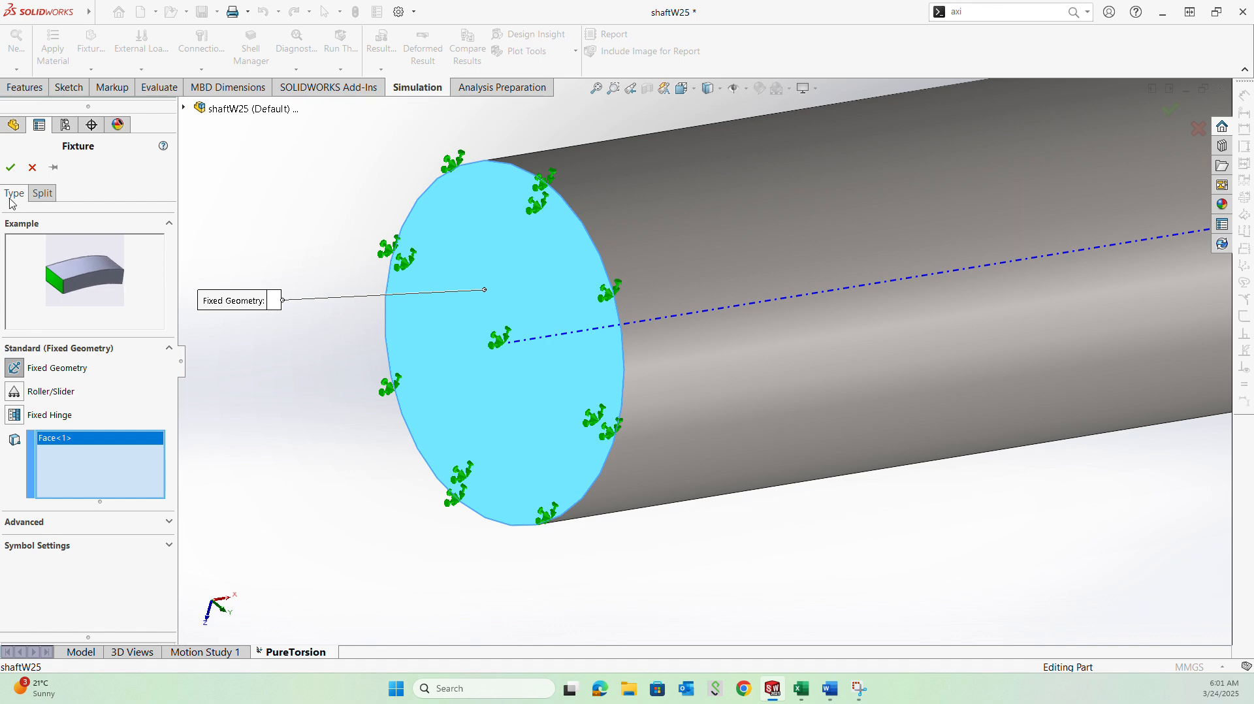
click(11, 168)
Examine the fixture symbols on the fixed end and the full shaft through to its free end from several angles
scroll(446, 530, down, 1)
scroll(420, 529, up, 2)
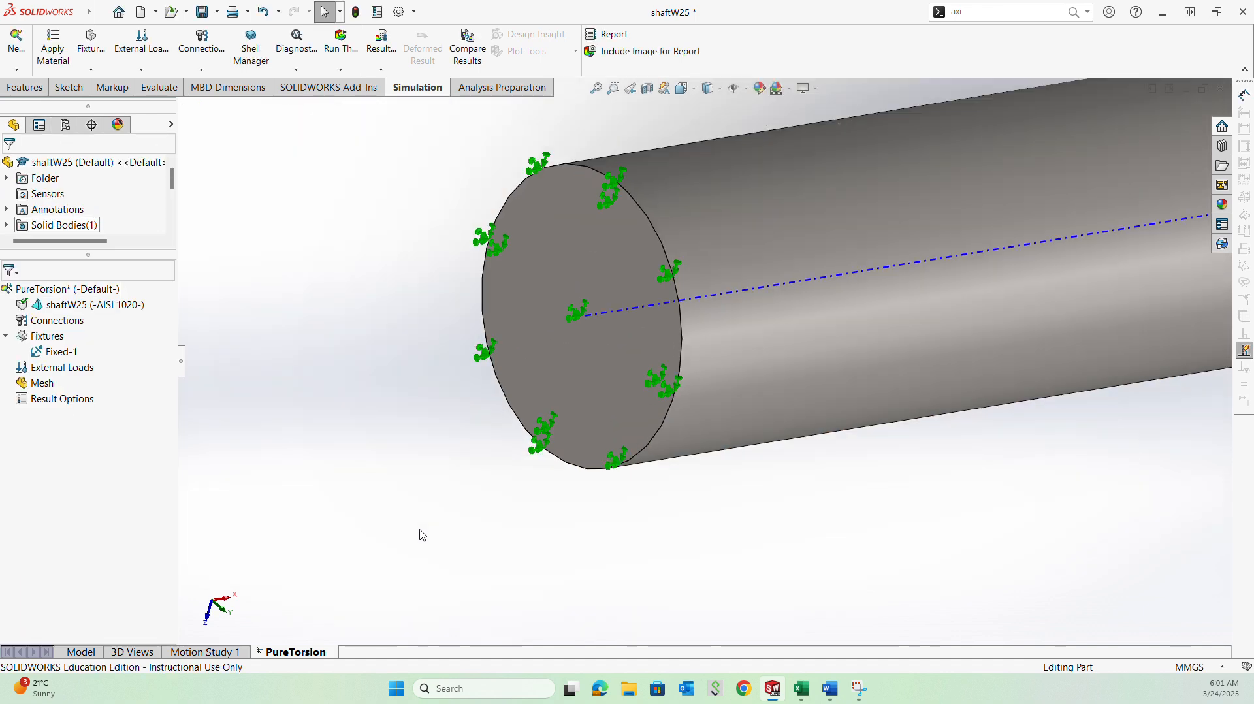
scroll(420, 535, up, 4)
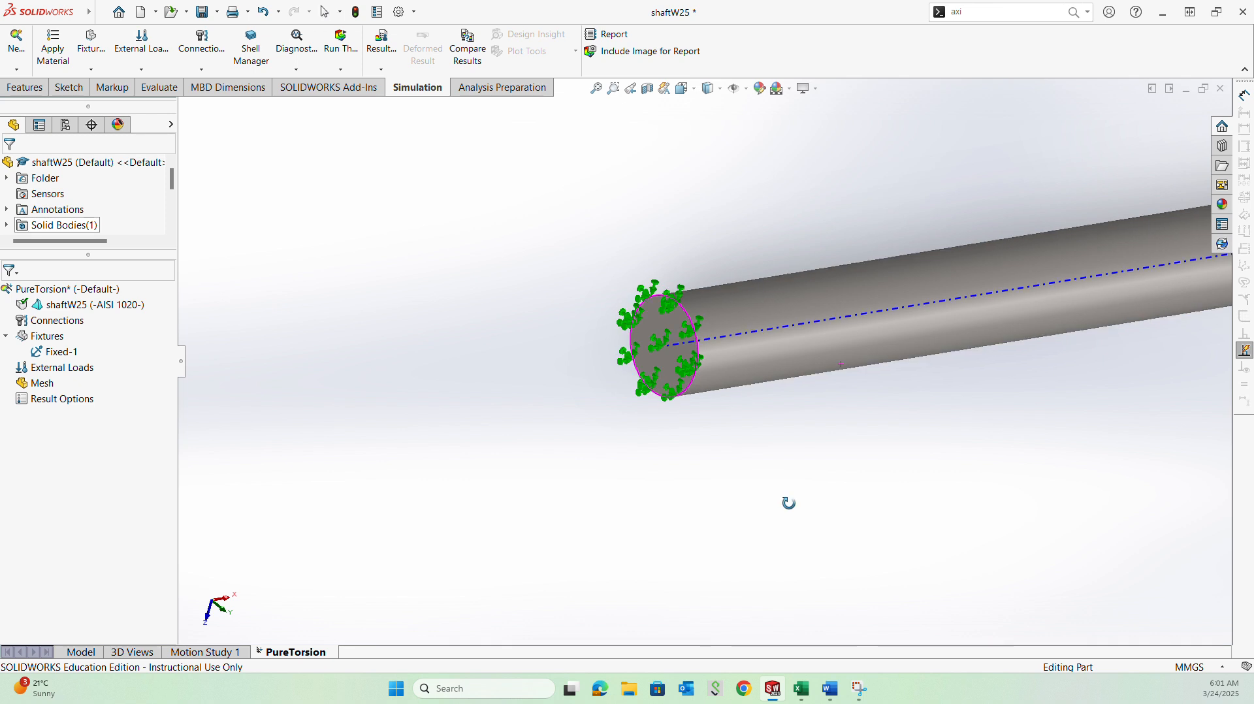
middle_drag(788, 503, 815, 515)
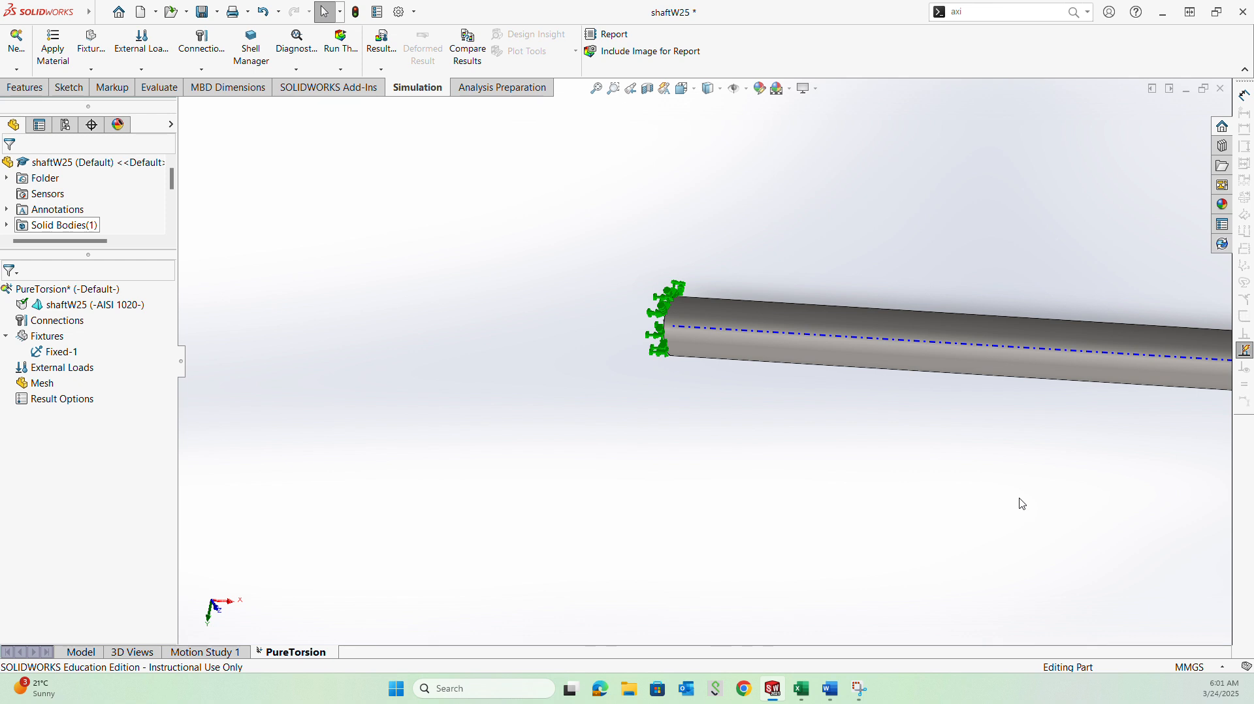
scroll(1132, 488, up, 5)
scroll(1206, 415, down, 2)
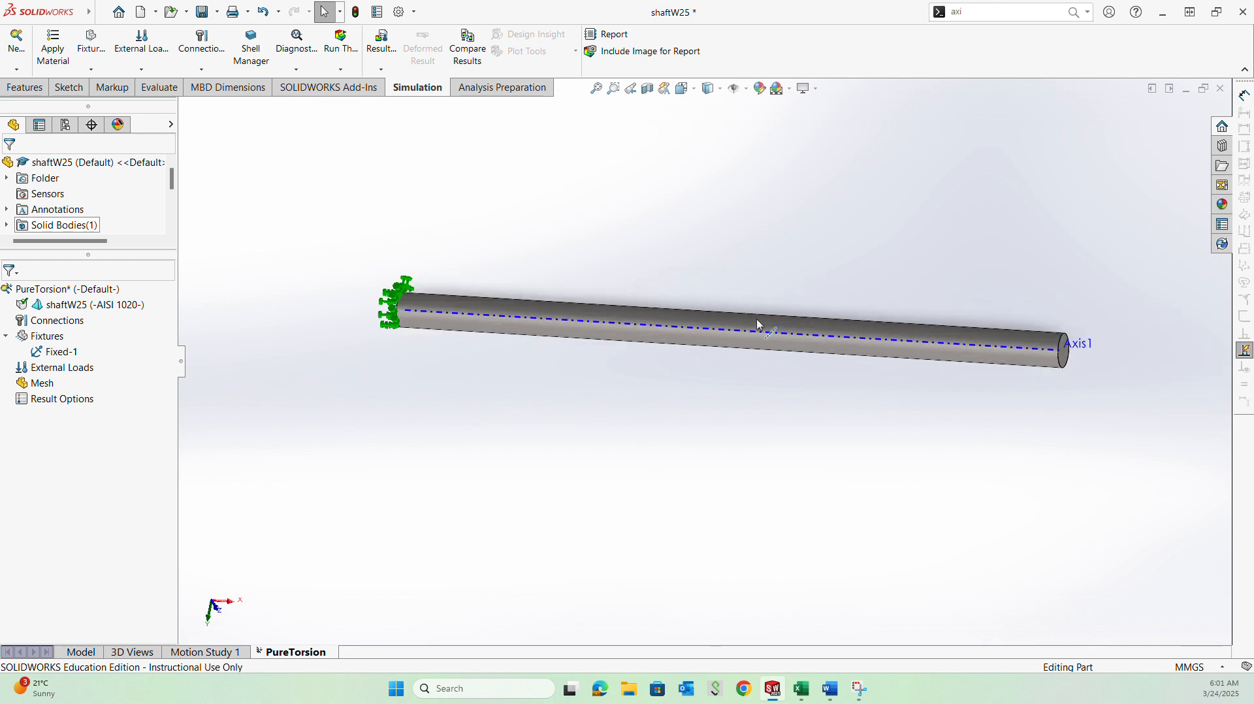
scroll(379, 355, down, 3)
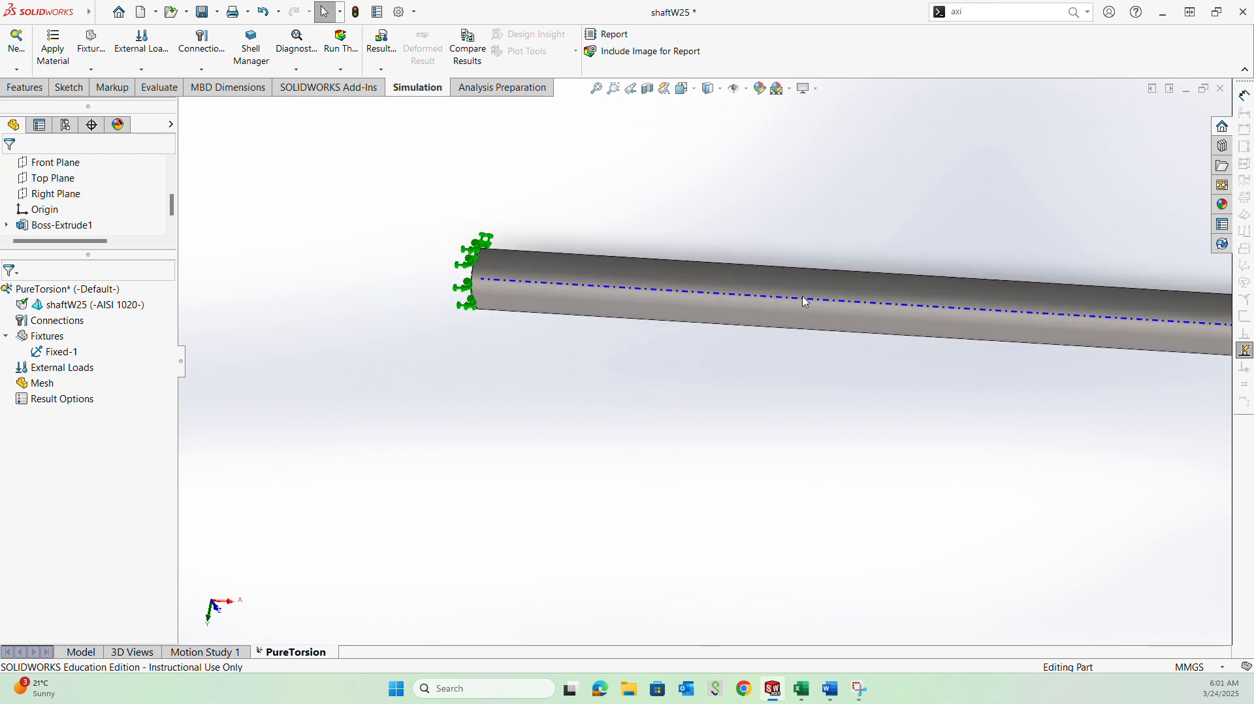
scroll(894, 297, up, 1)
scroll(997, 379, down, 2)
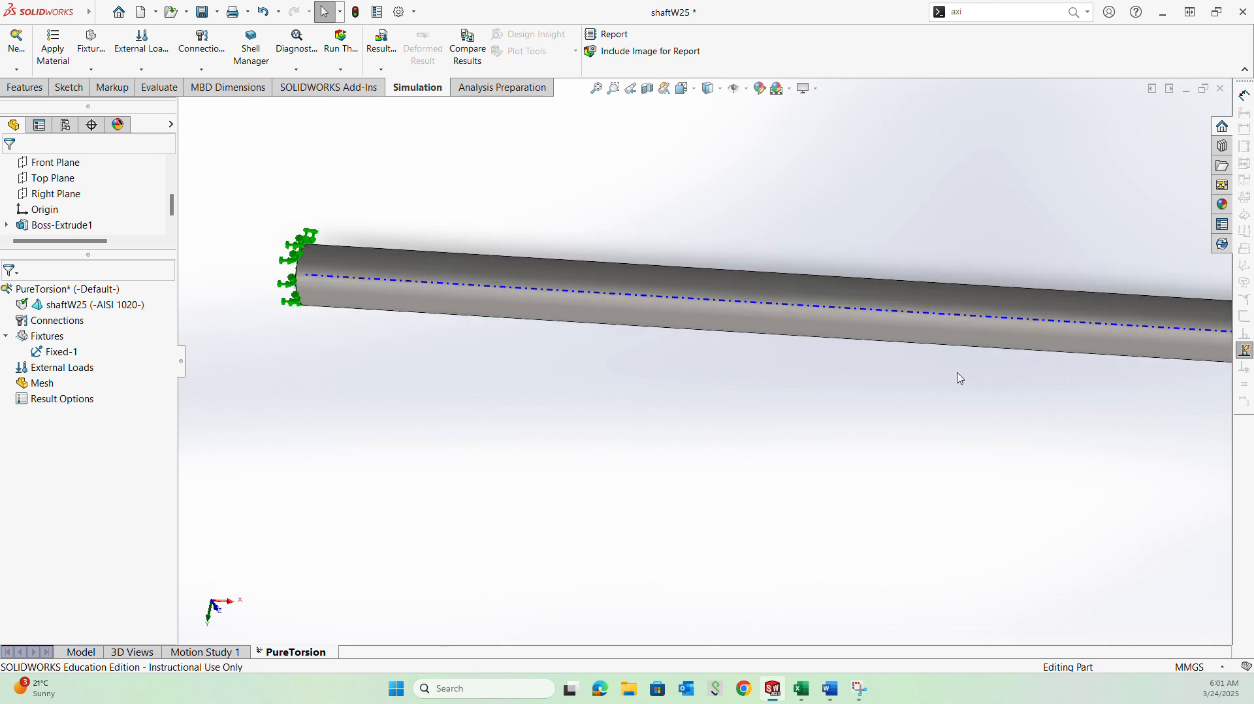
scroll(847, 444, up, 2)
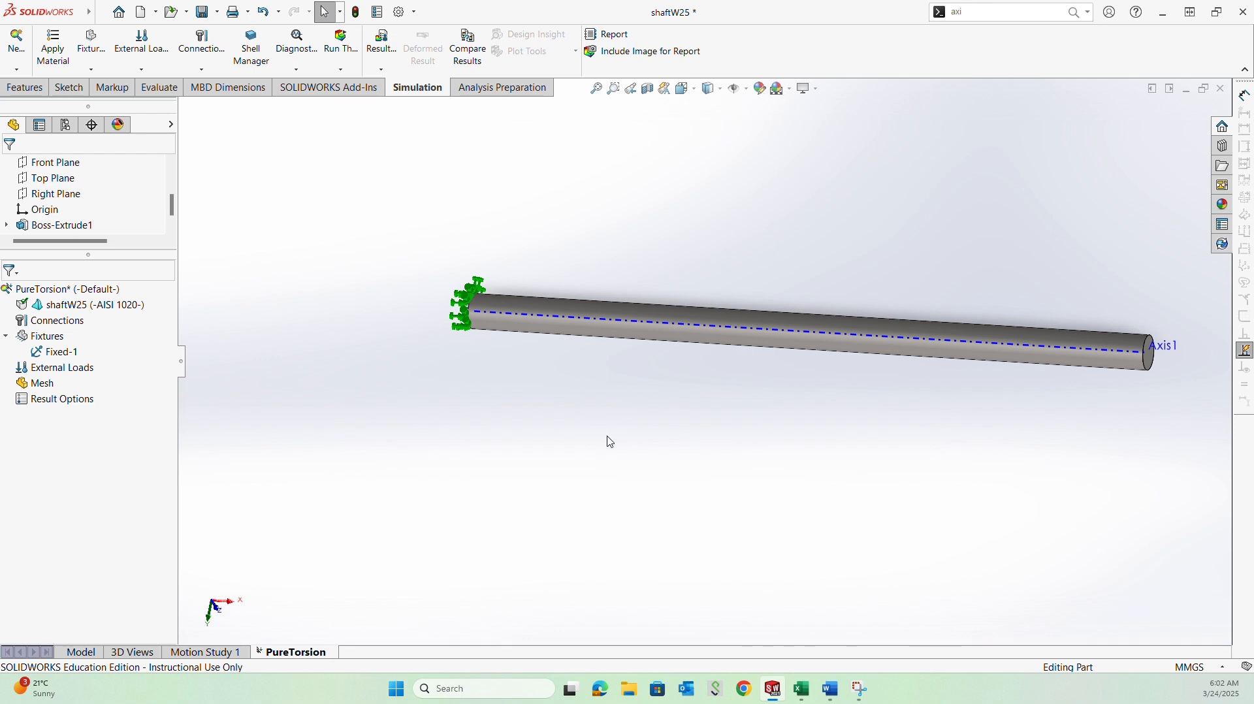
scroll(609, 442, up, 4)
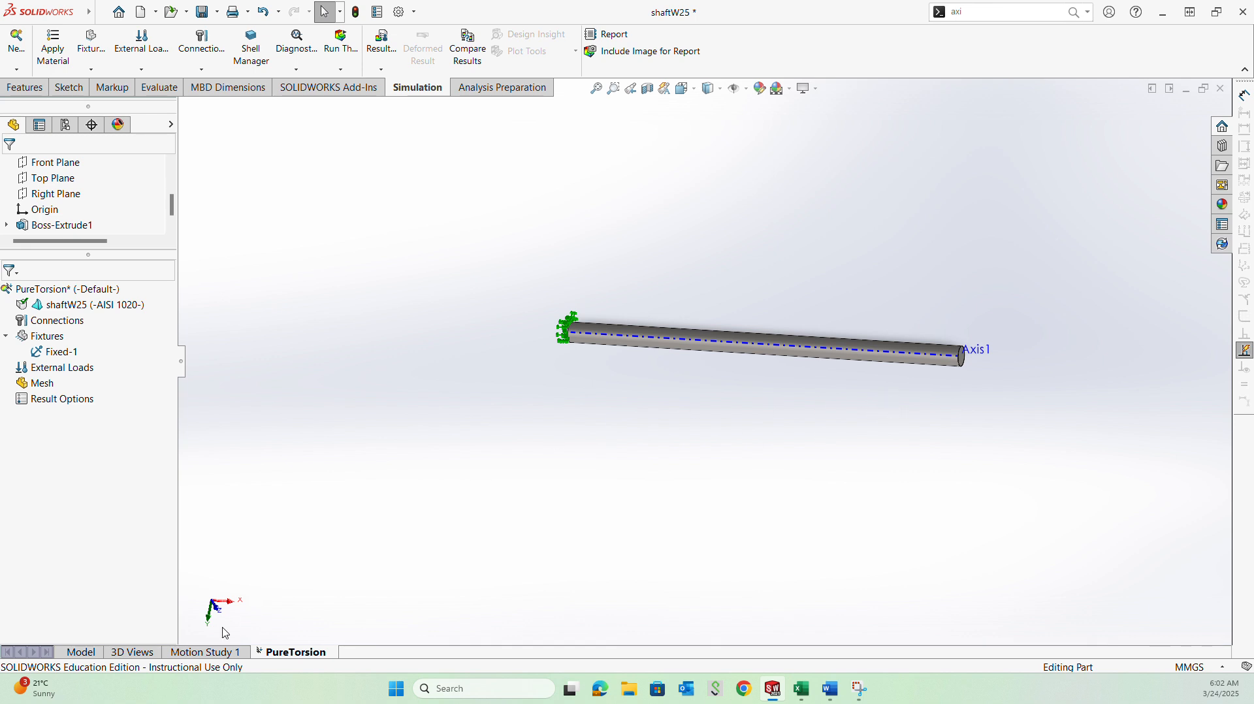
middle_drag(266, 613, 297, 227)
middle_drag(1137, 401, 1087, 538)
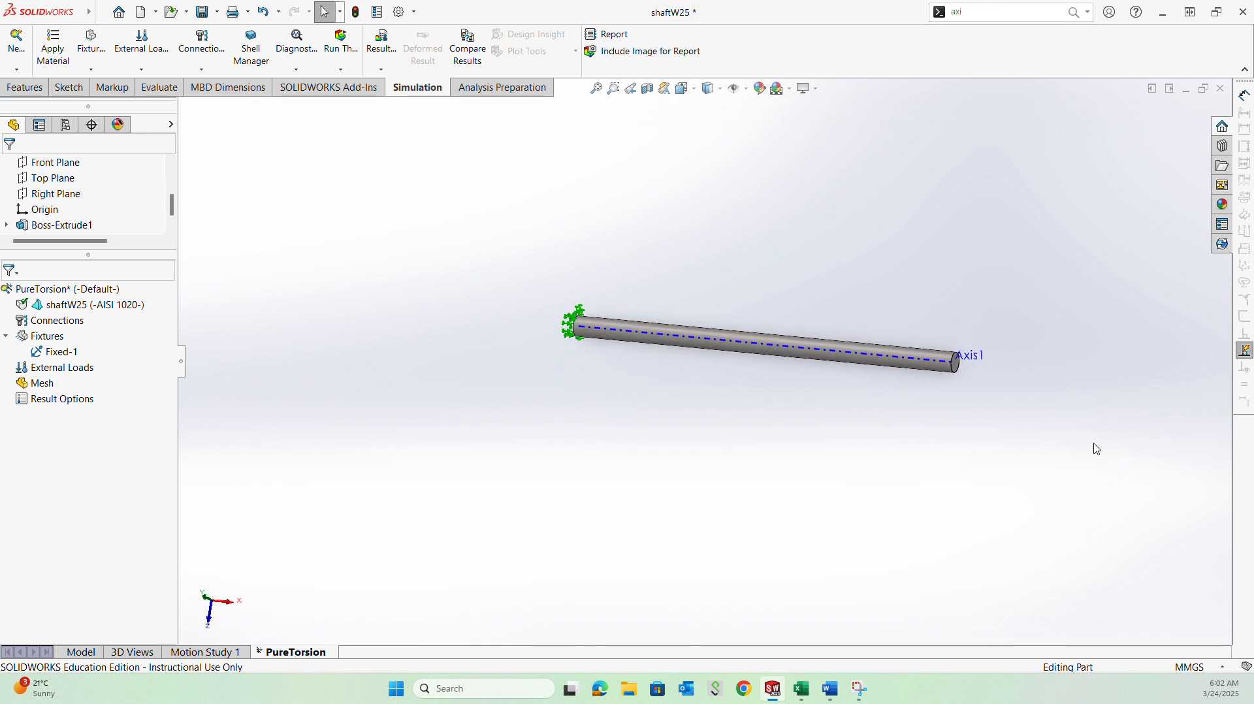
scroll(1098, 353, down, 2)
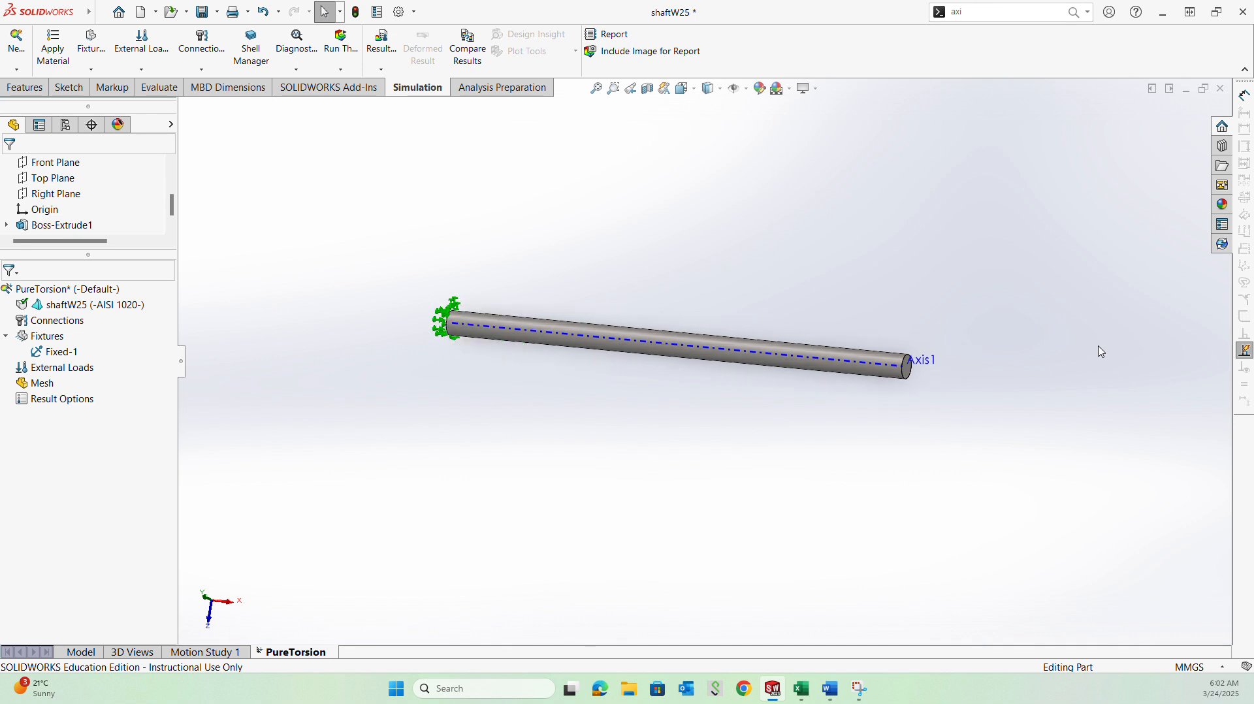
Add a Roller/Slider fixture to the shaft's cylindrical outer face
scroll(880, 390, down, 2)
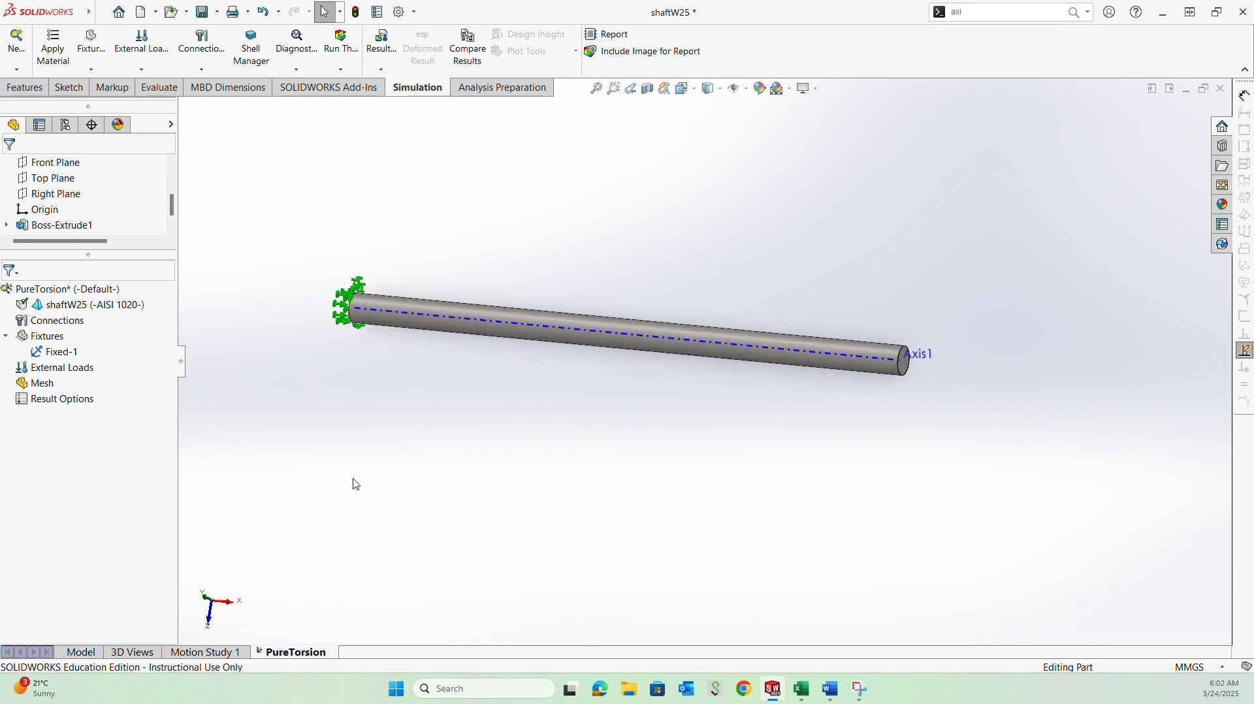
click(58, 351)
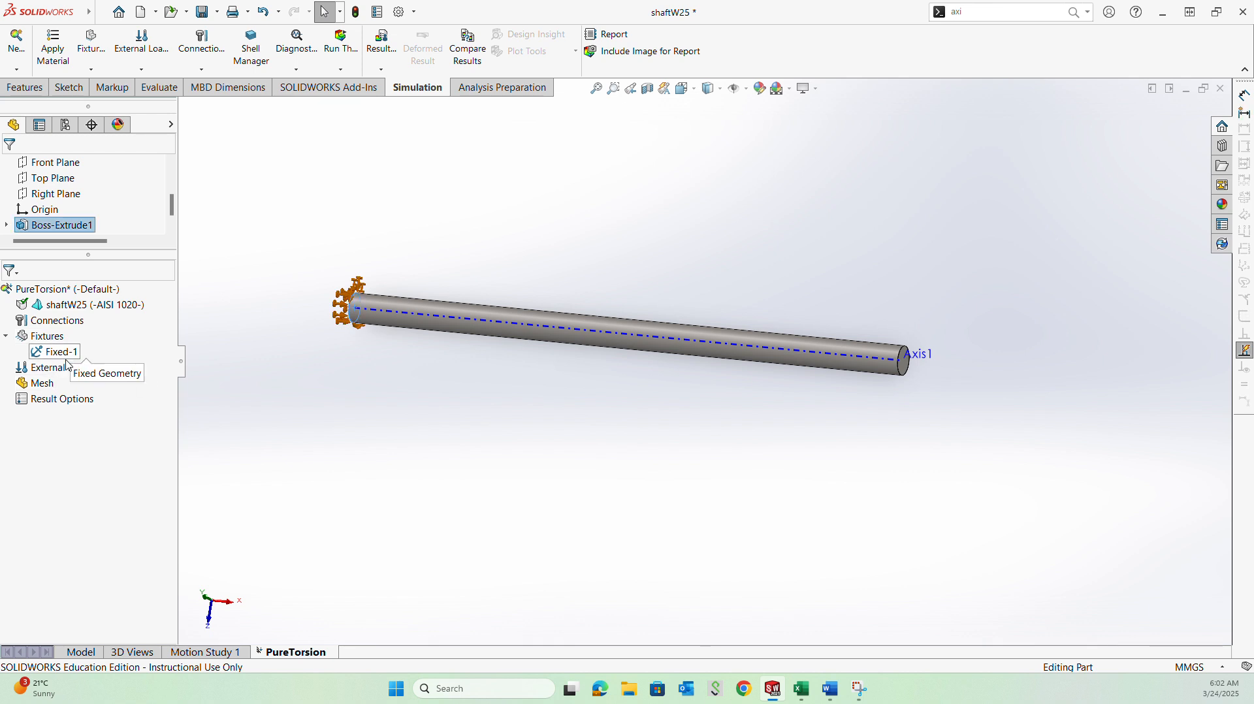
click(49, 370)
click(52, 352)
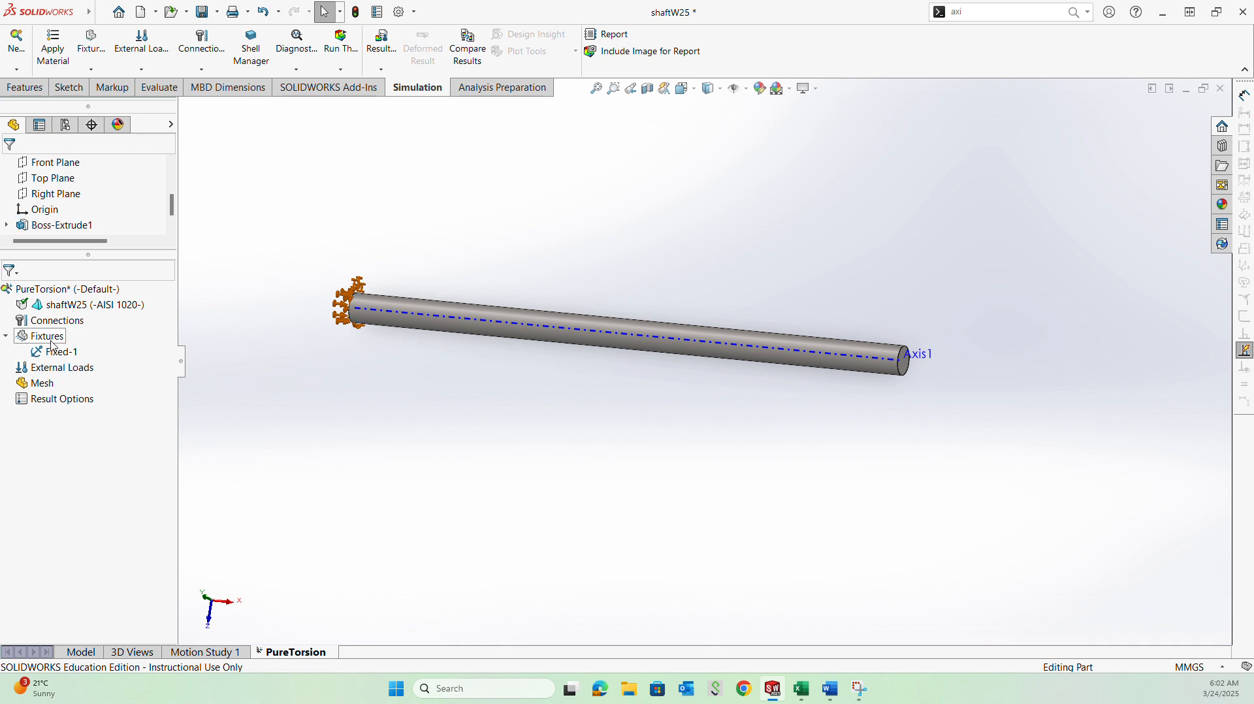
click(51, 342)
right_click(52, 341)
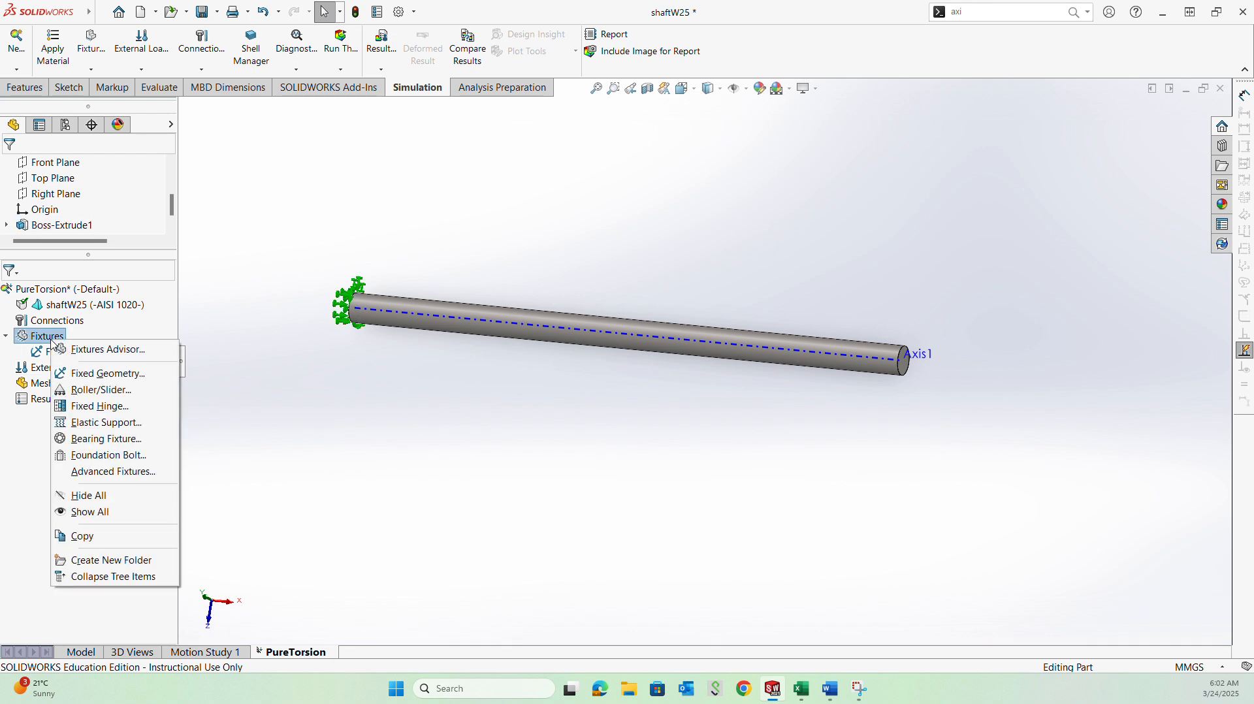
click(122, 391)
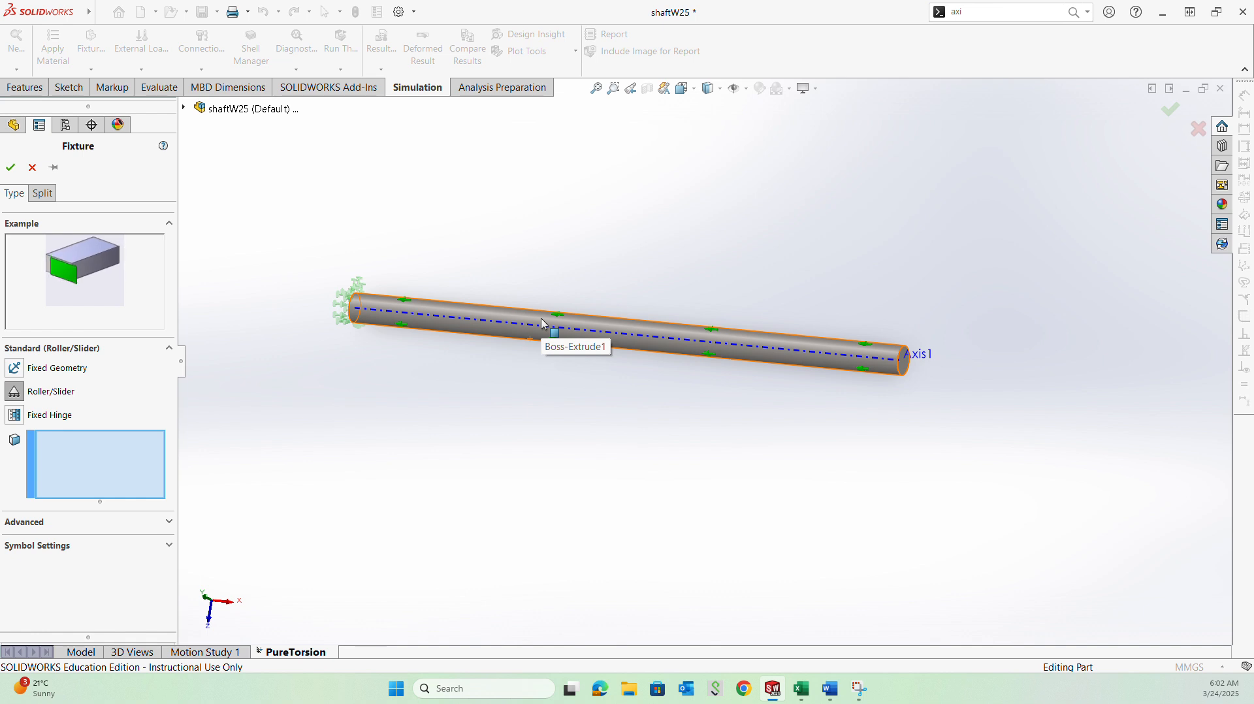
click(541, 323)
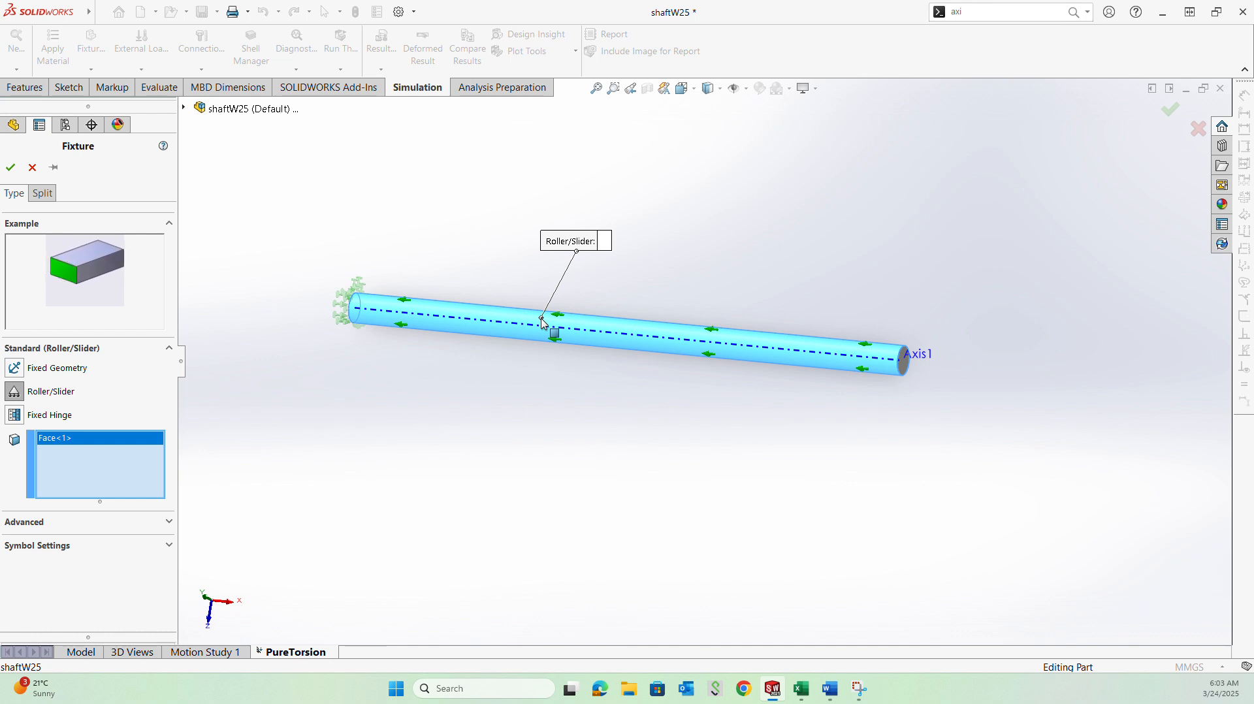
click(11, 169)
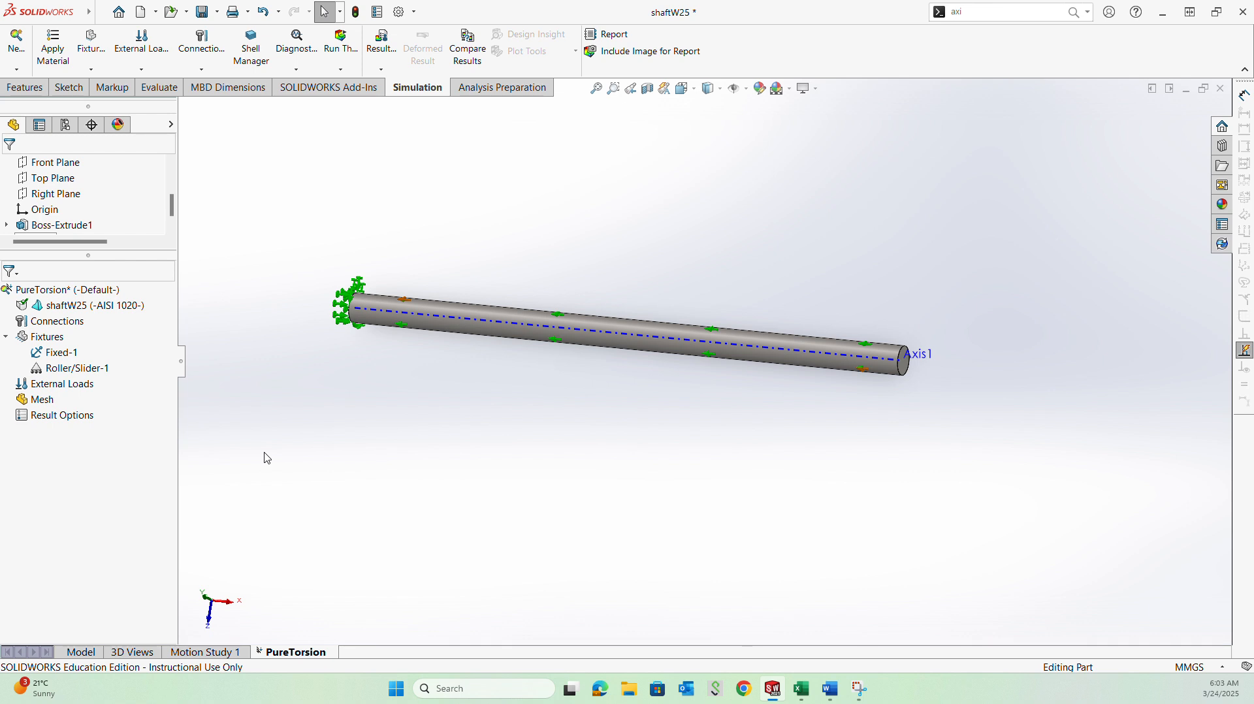
Apply a torque of 360 N.m per item to the shaft's free circular end face, using Axis1 as the direction reference
scroll(435, 410, up, 2)
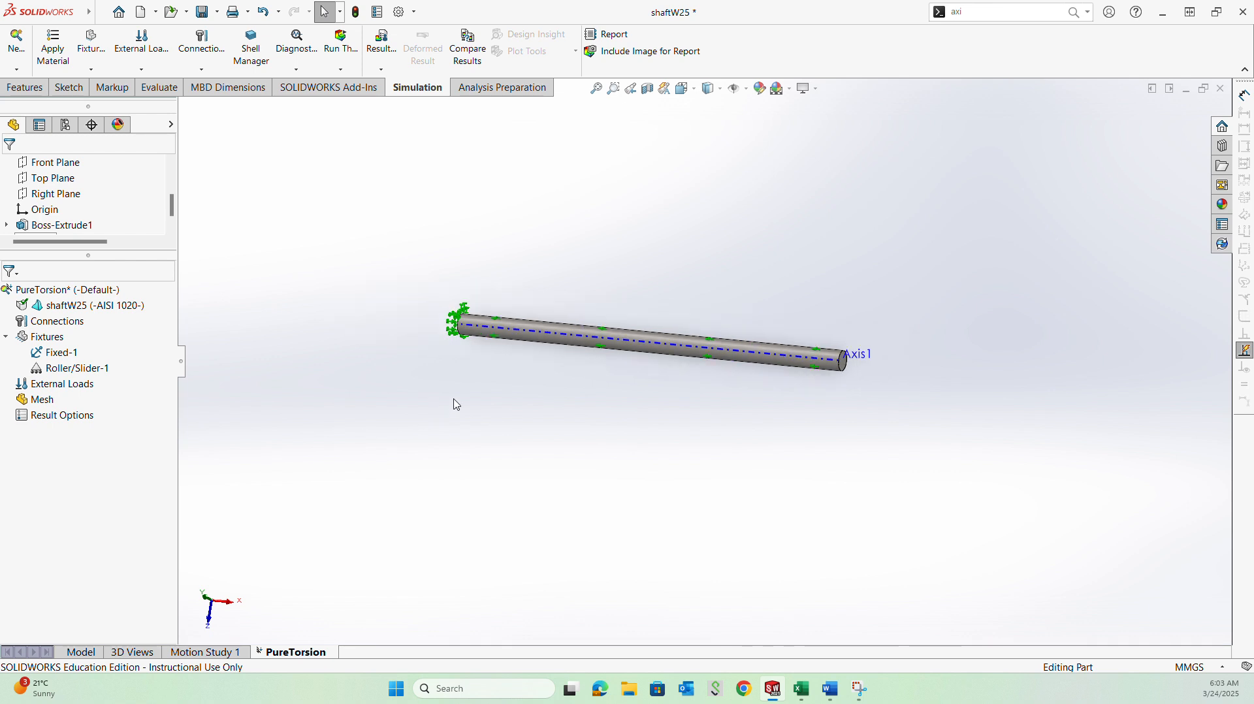
scroll(455, 398, down, 1)
scroll(992, 346, down, 1)
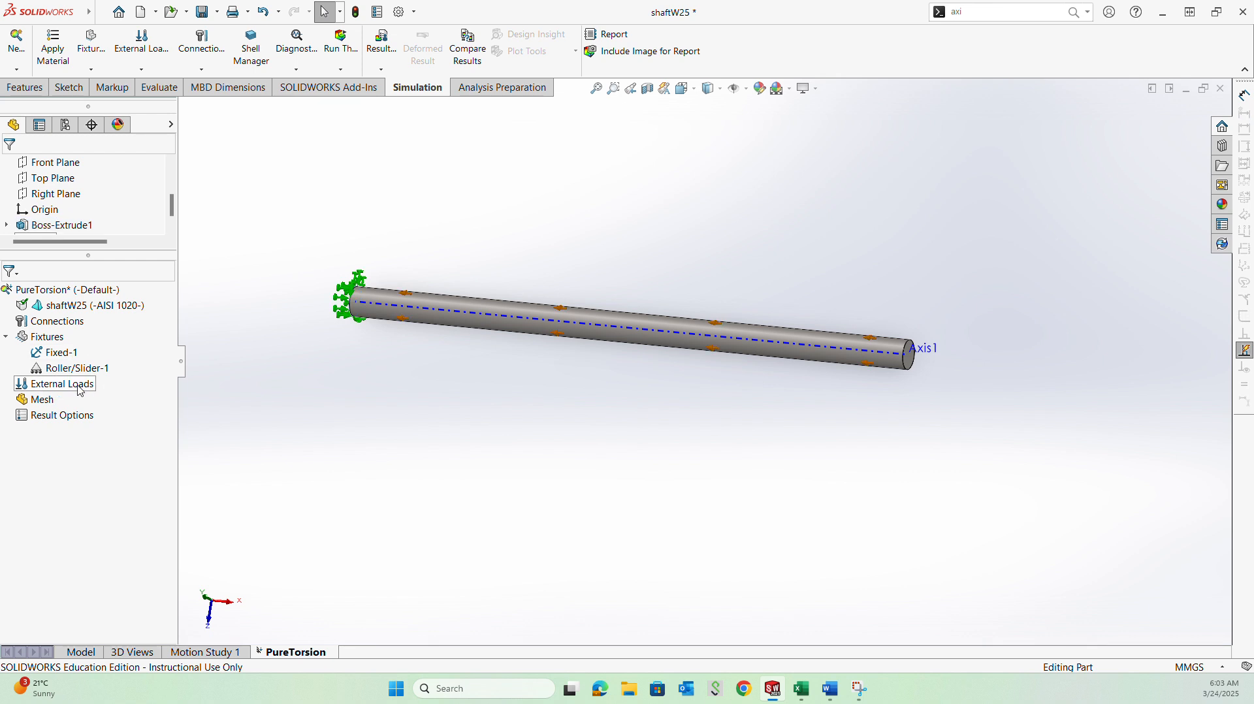
right_click(80, 390)
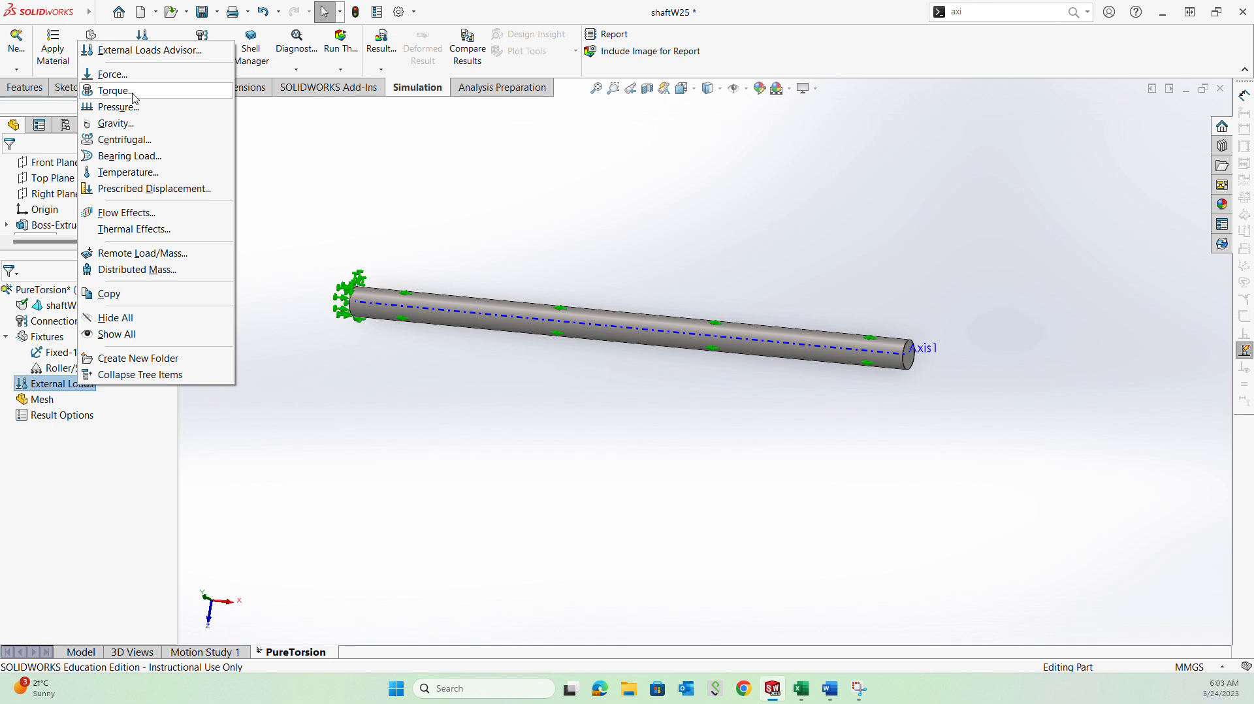
click(133, 93)
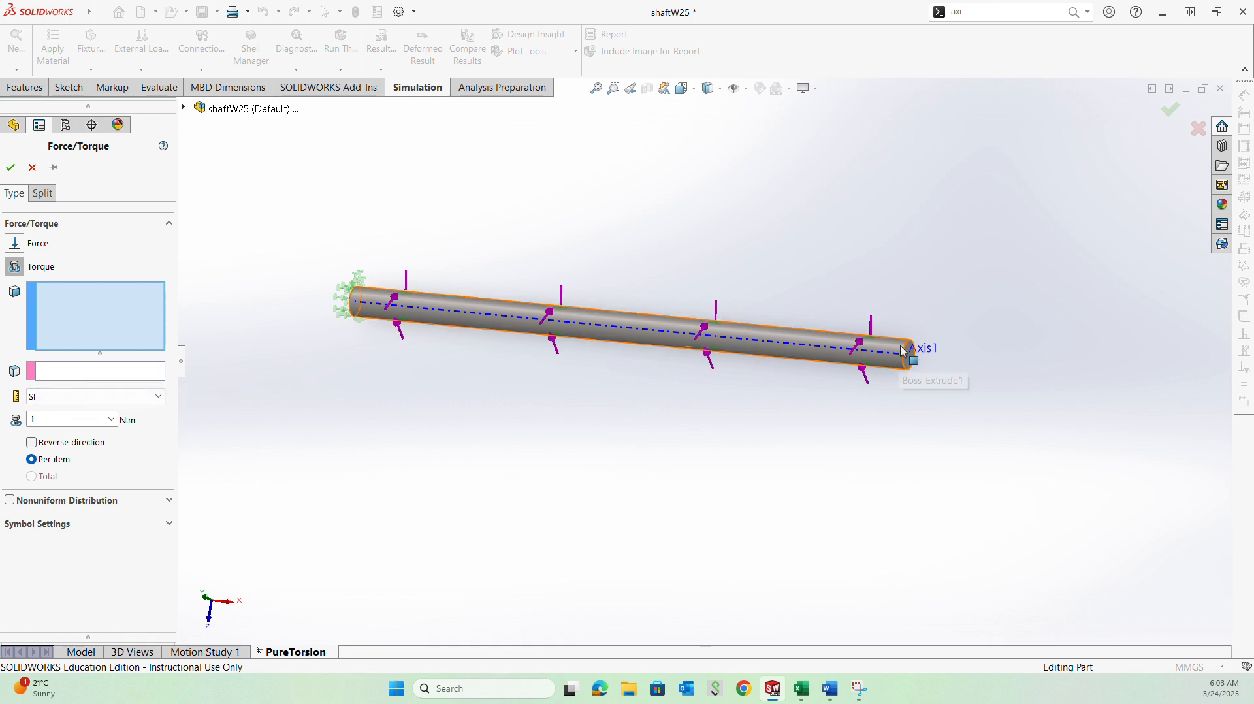
scroll(1033, 373, down, 3)
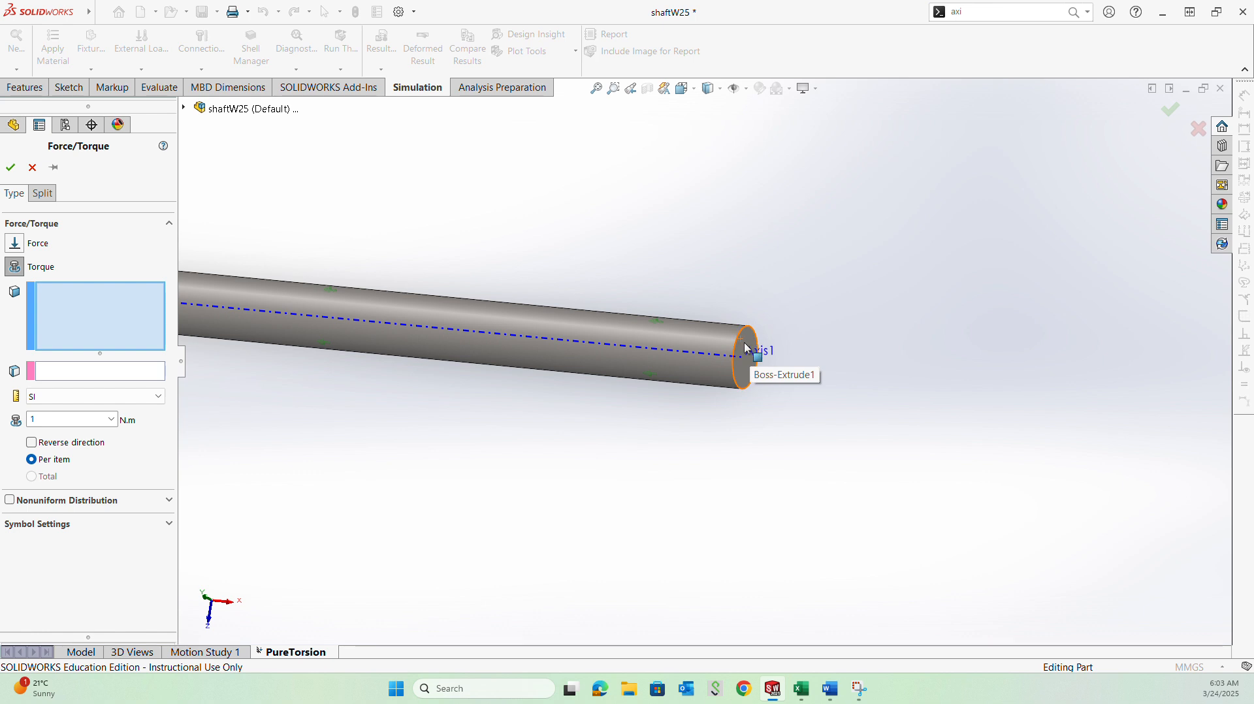
click(748, 344)
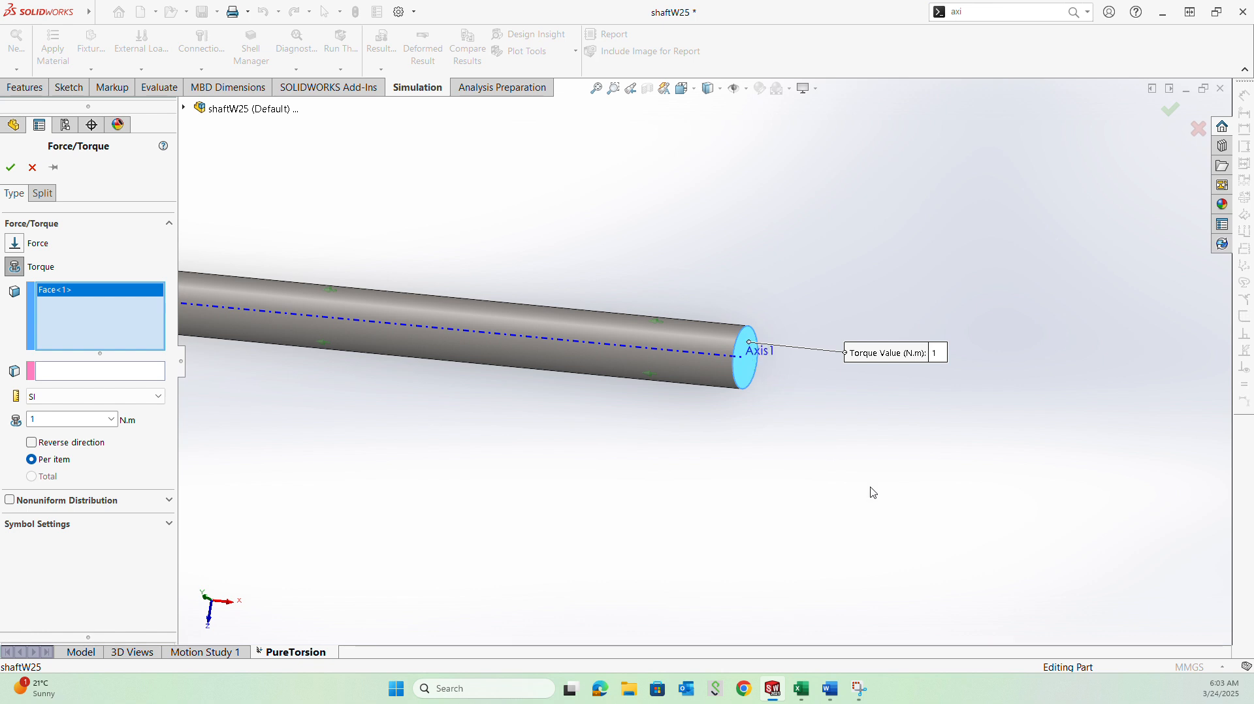
click(139, 370)
right_click(139, 370)
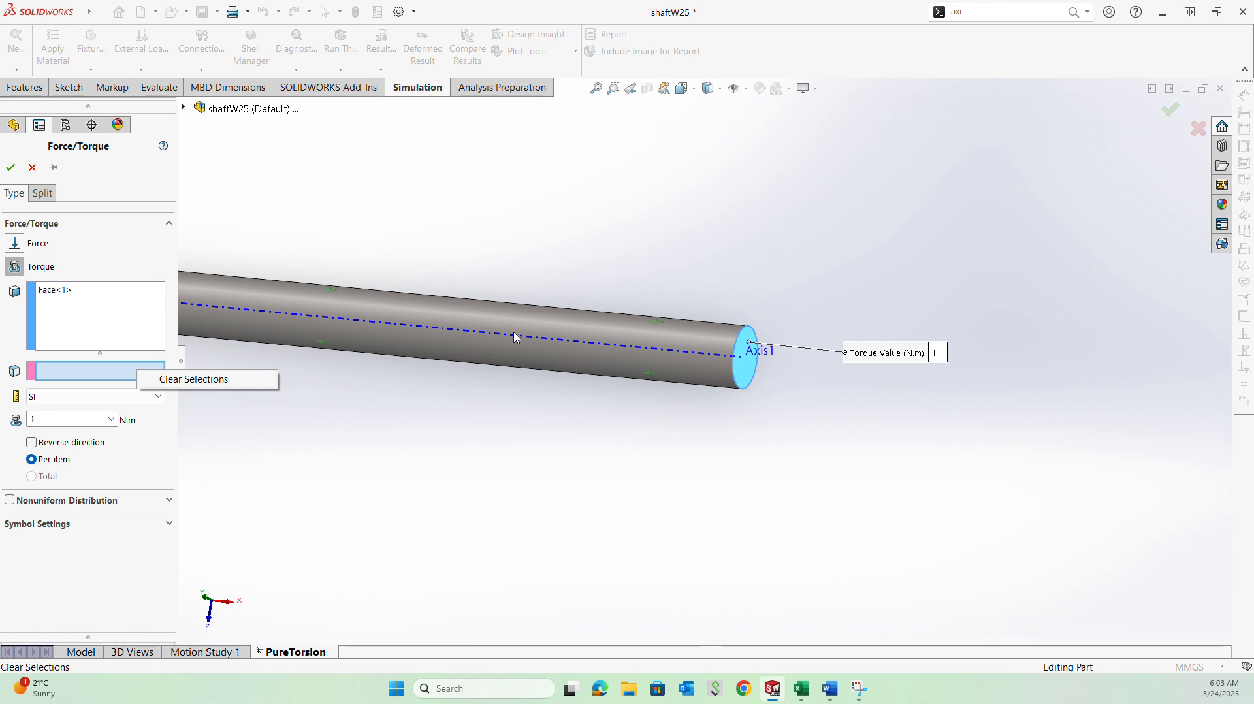
click(675, 358)
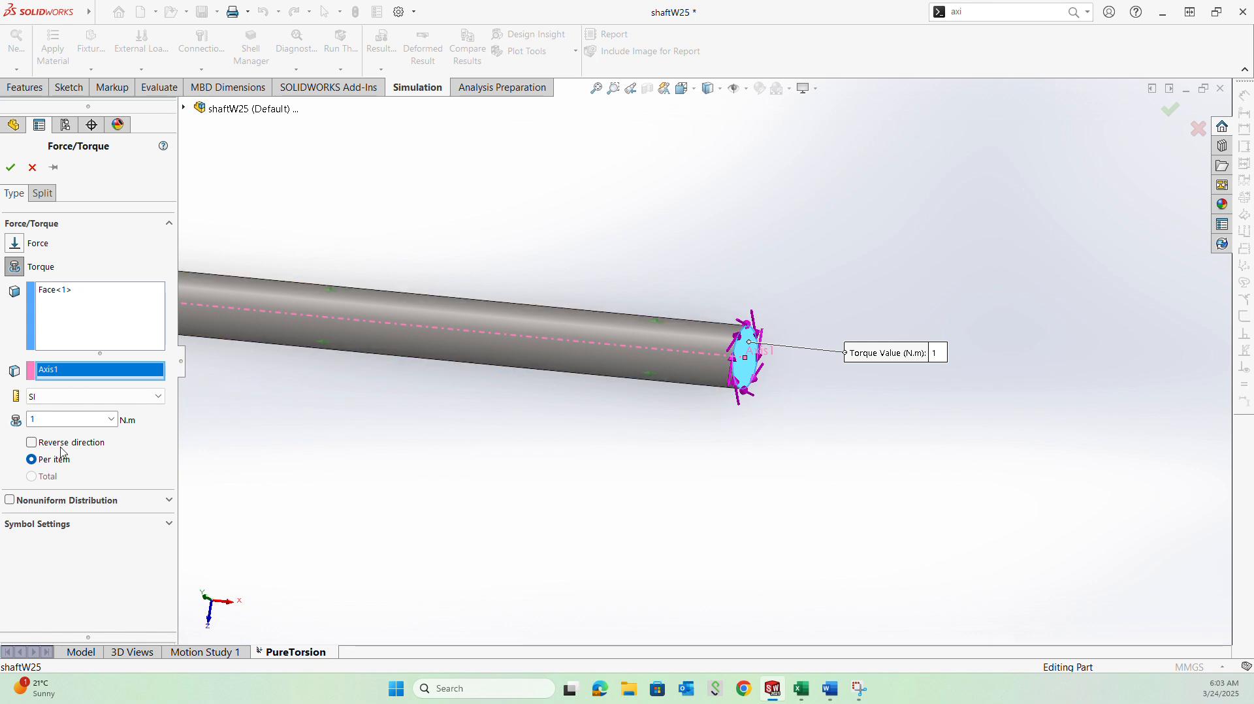
click(80, 414)
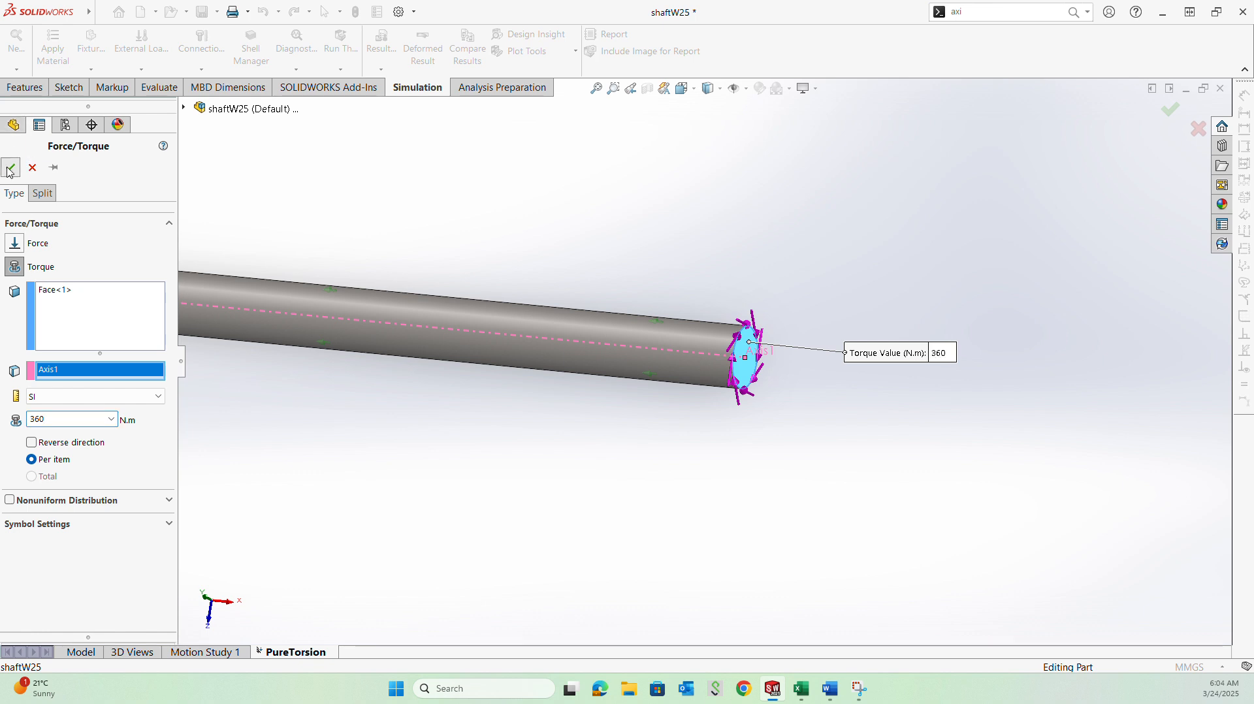
click(10, 169)
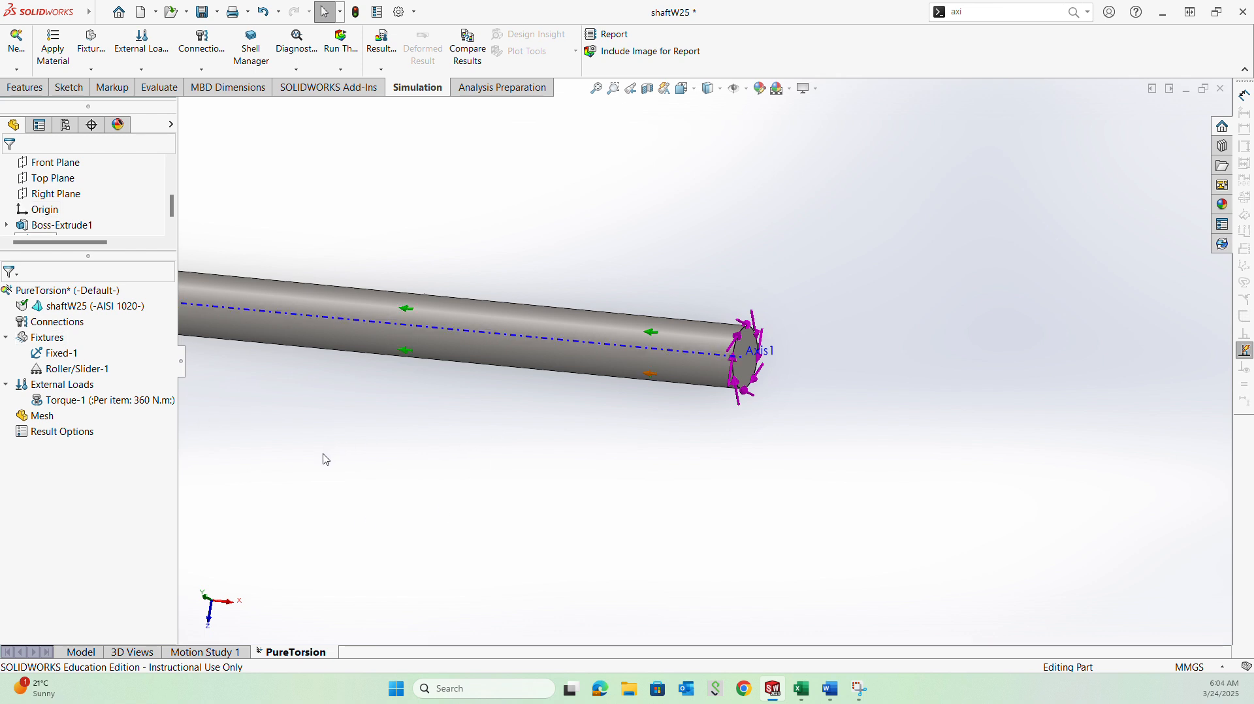
scroll(359, 287, up, 2)
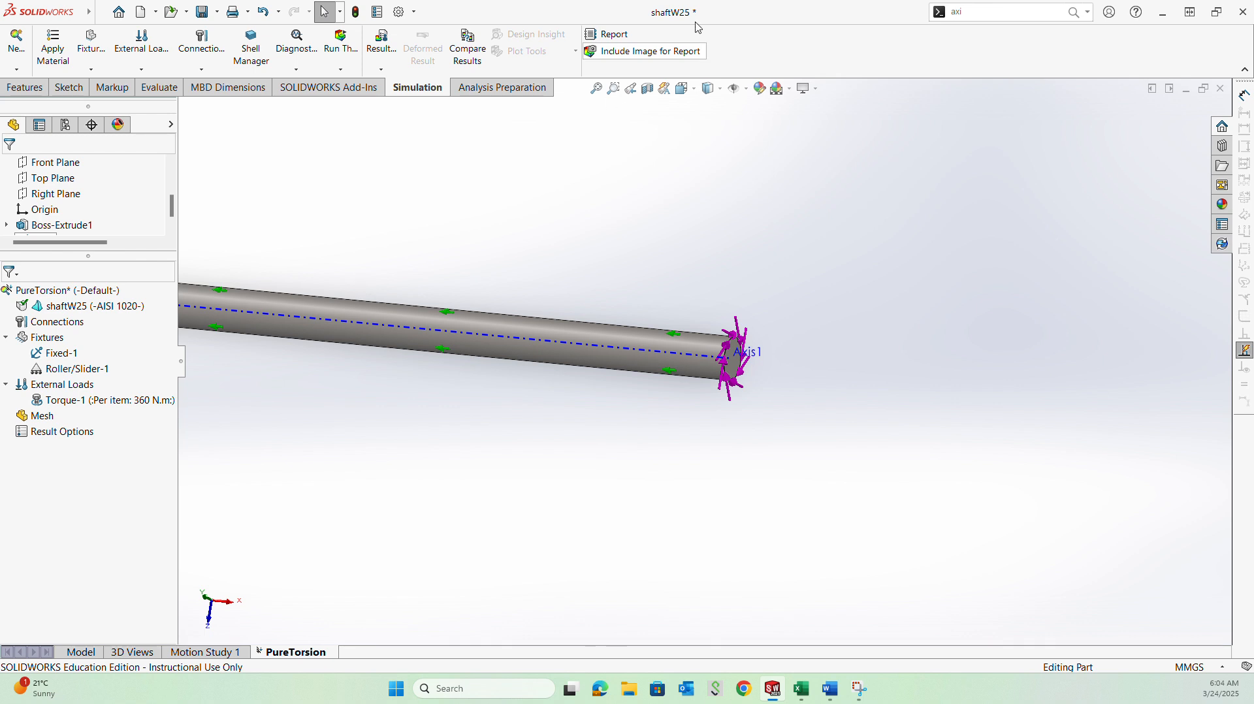
scroll(375, 268, up, 1)
scroll(382, 271, up, 2)
scroll(616, 330, up, 1)
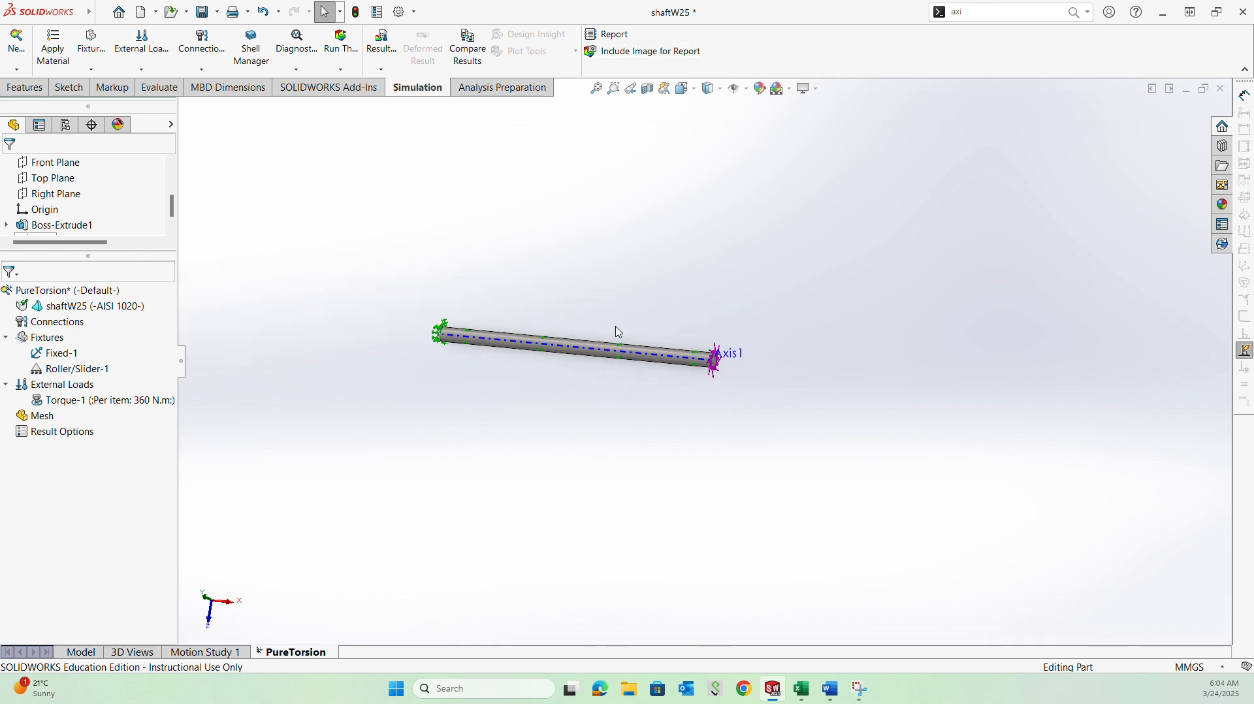
scroll(638, 330, down, 2)
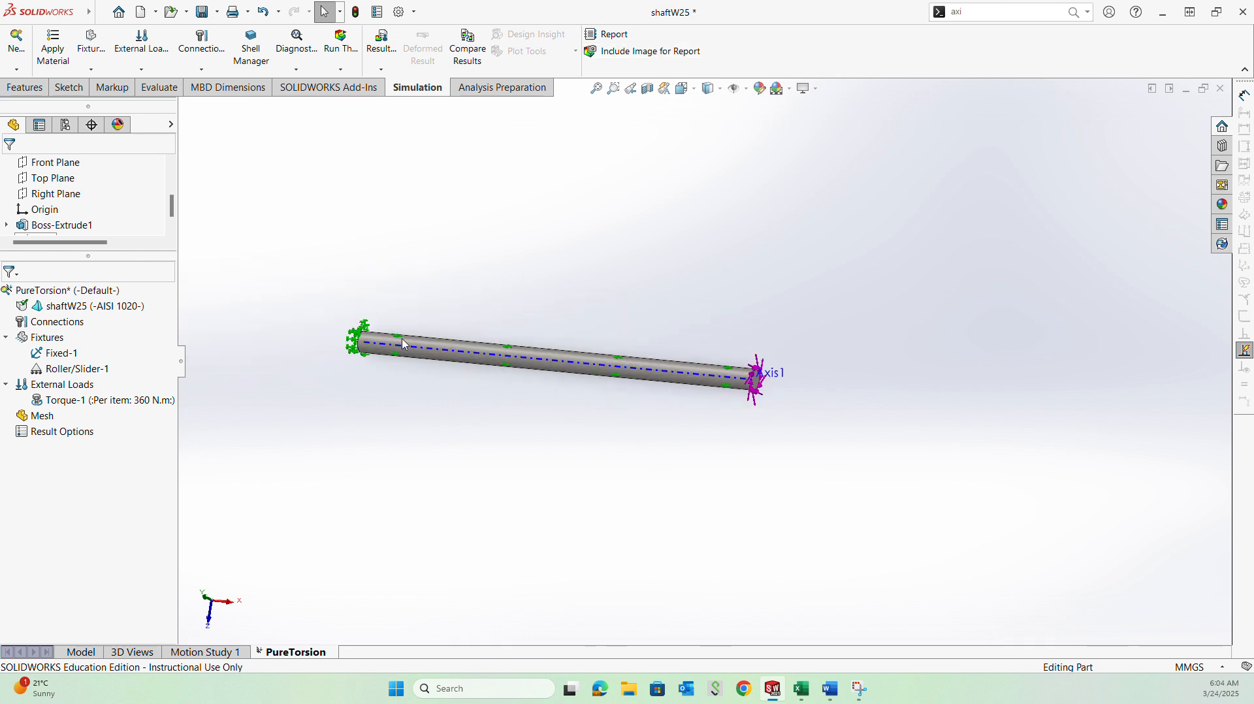